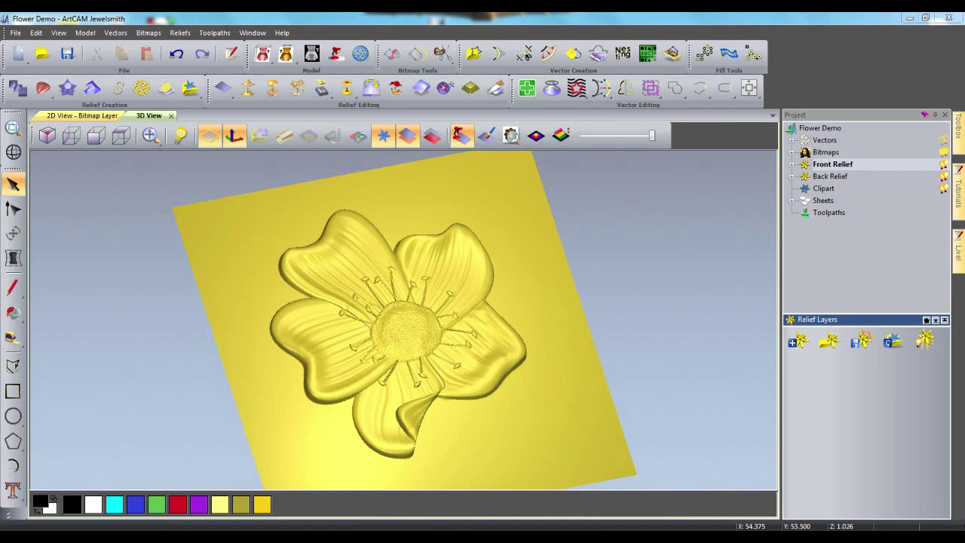
Clear the existing flower relief and show the vectors in the 3D view.
click(223, 91)
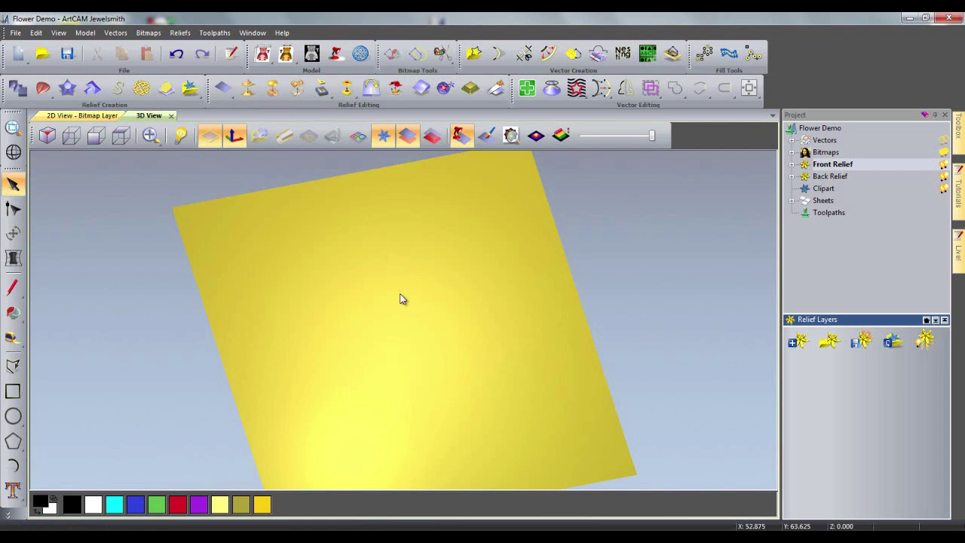
click(358, 136)
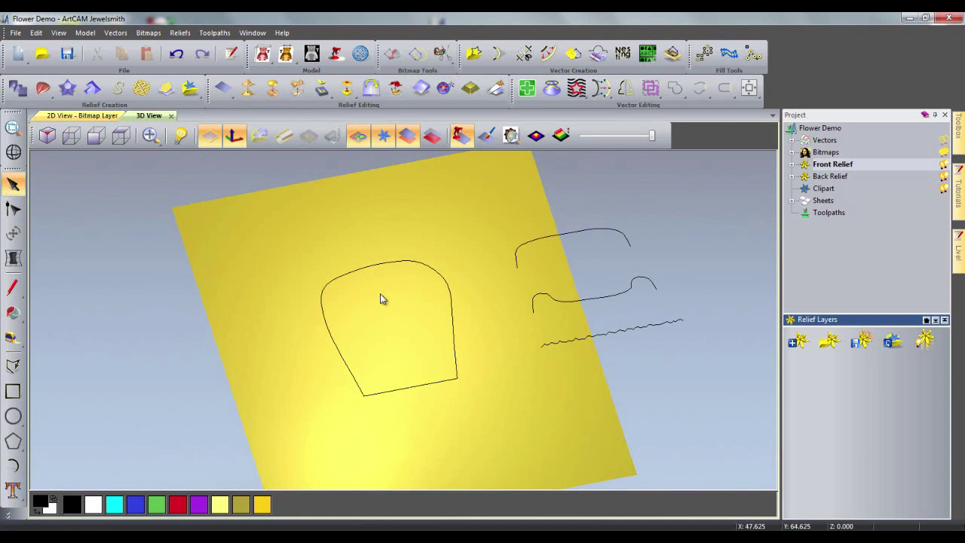
Set up a Two Rail Sweep with the petal outline halves as drive rails and the two smooth profile curves as cross sections.
click(42, 87)
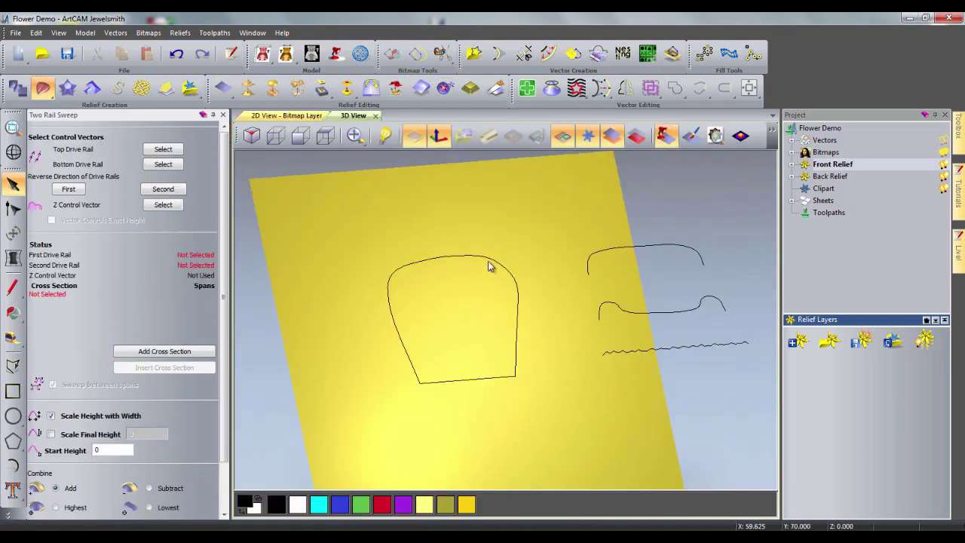
click(491, 262)
click(162, 149)
click(173, 168)
click(590, 267)
click(192, 351)
click(601, 310)
click(190, 351)
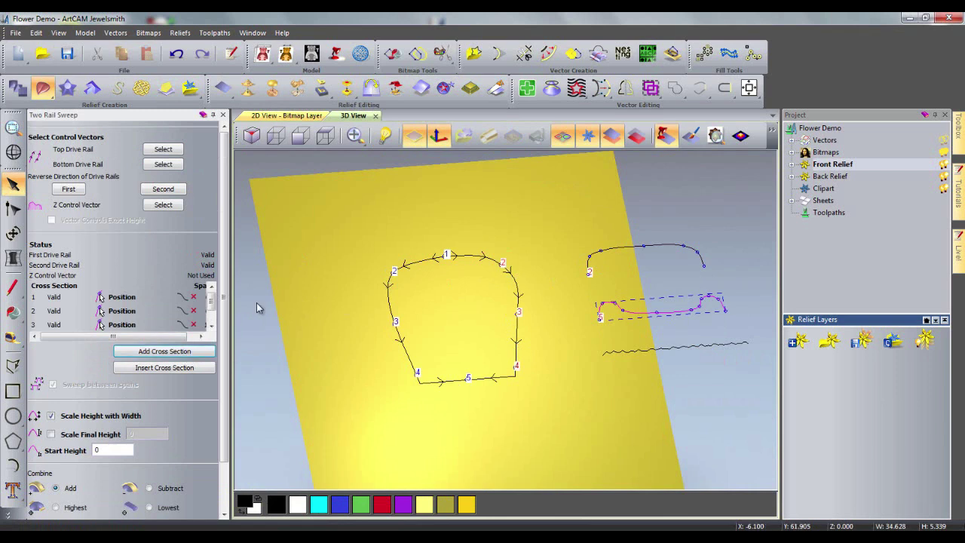
Set the sweep's scaled final height to 4 and calculate the petal base relief.
scroll(113, 377, down, 2)
click(119, 378)
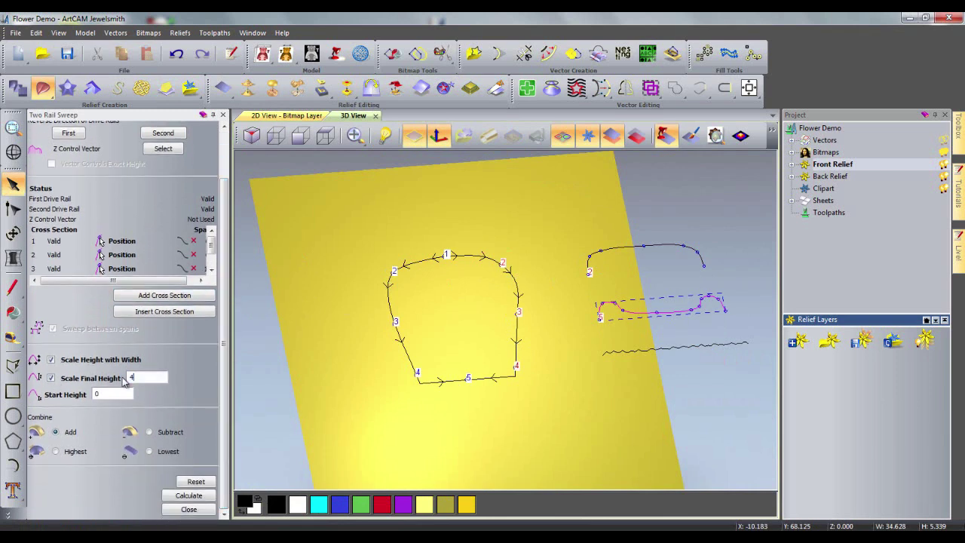
click(188, 496)
drag(470, 422, 485, 347)
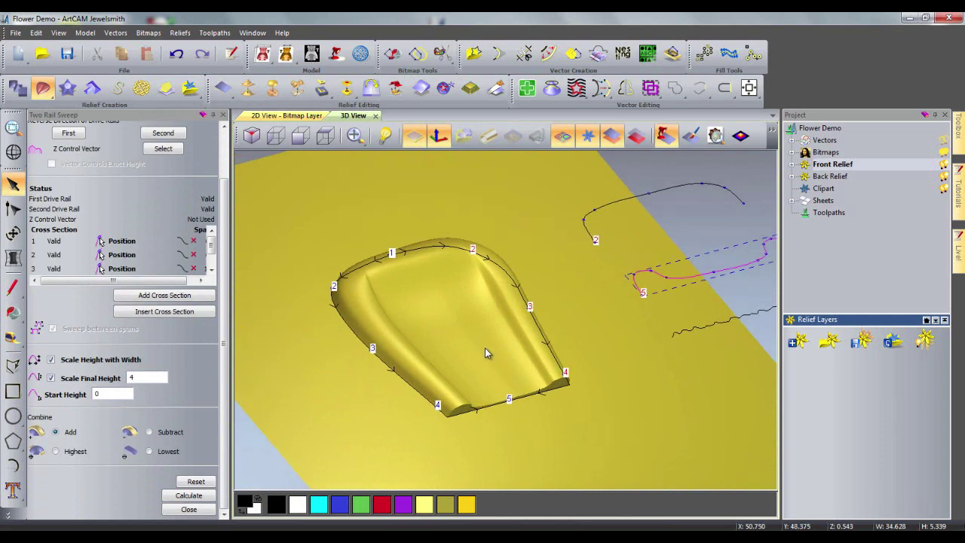
Reset the sweep and define it on the Petal Detail layer with the petal outline as rails and the wavy line as cross section.
click(791, 166)
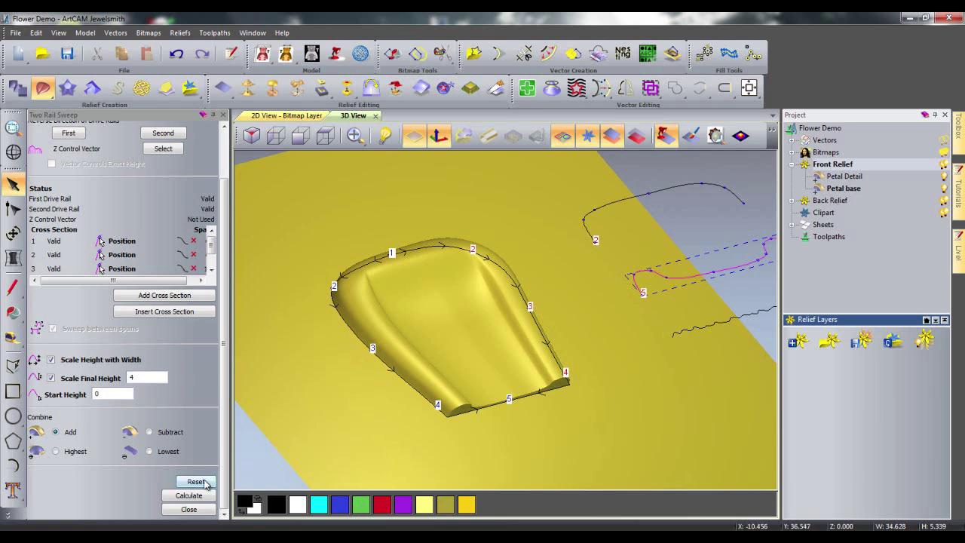
click(204, 483)
click(844, 177)
drag(224, 296, 224, 247)
click(164, 151)
click(337, 309)
click(164, 165)
click(671, 335)
click(173, 352)
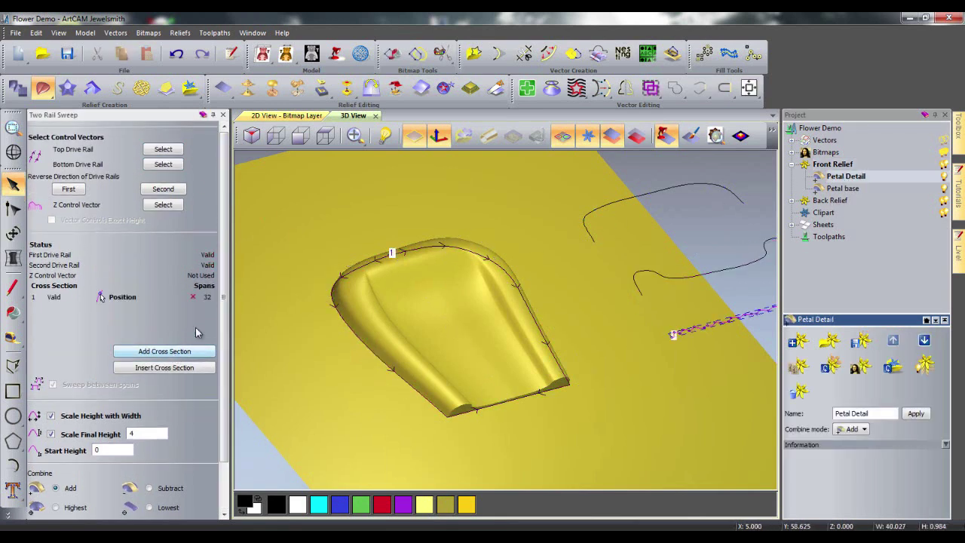
Set the sweep's scaled final height to 0.2, calculate the petal texture and close the Two Rail Sweep.
scroll(51, 386, down, 2)
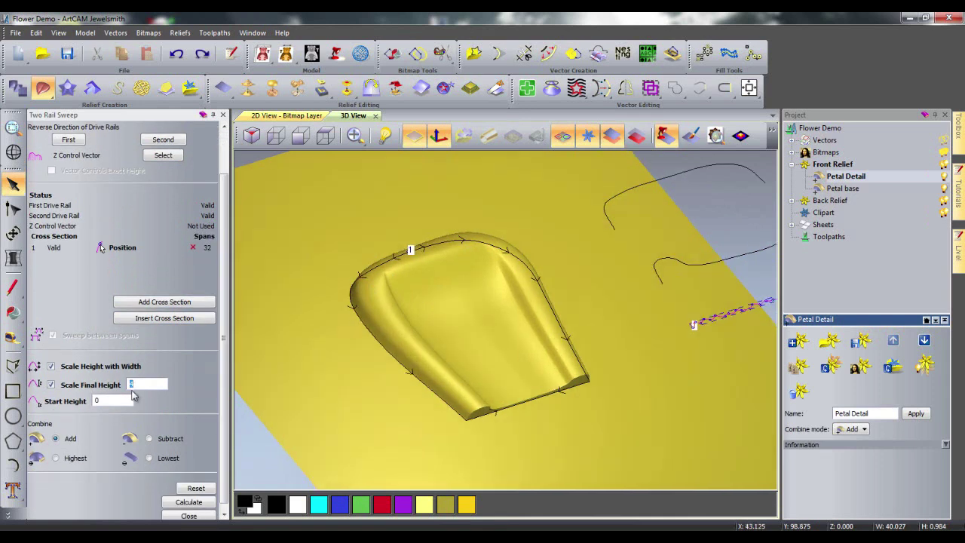
click(197, 504)
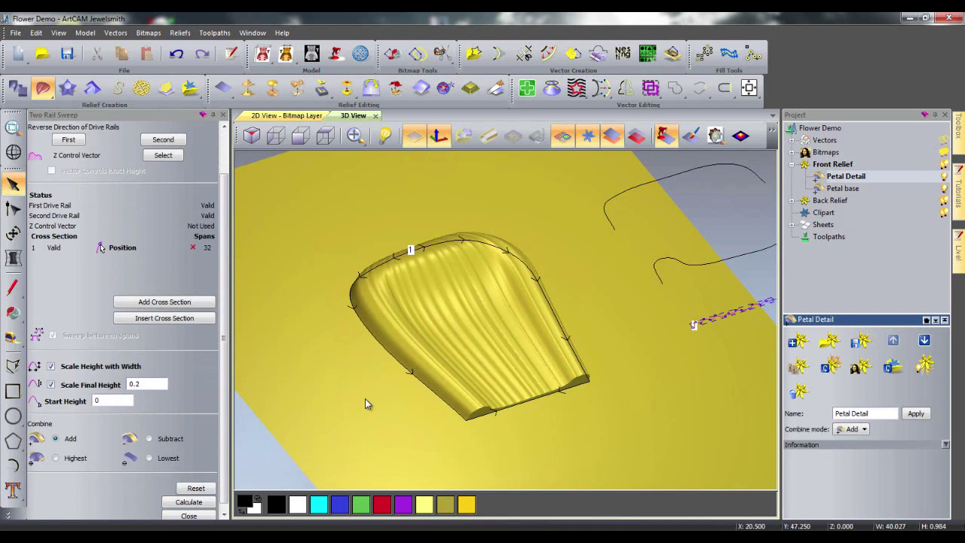
click(189, 516)
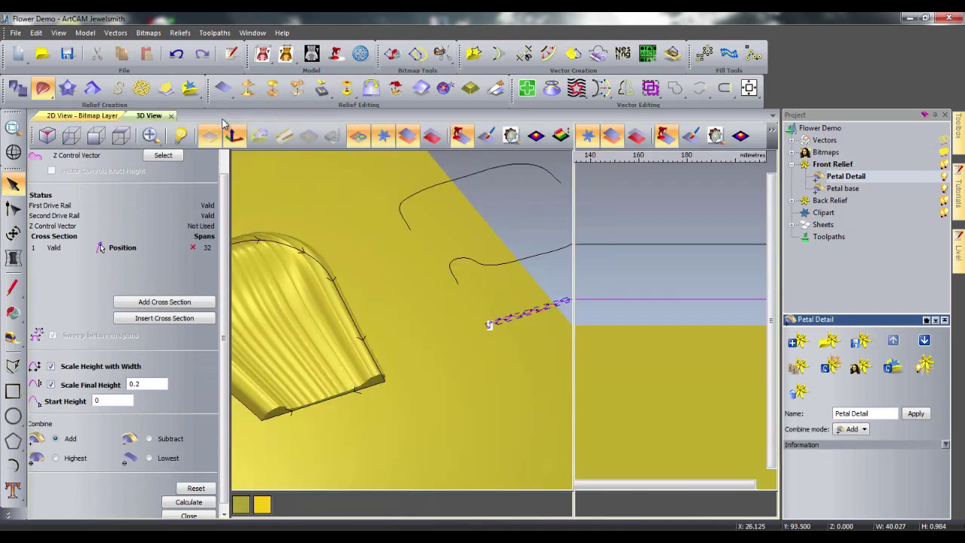
drag(456, 334, 396, 365)
drag(541, 400, 524, 395)
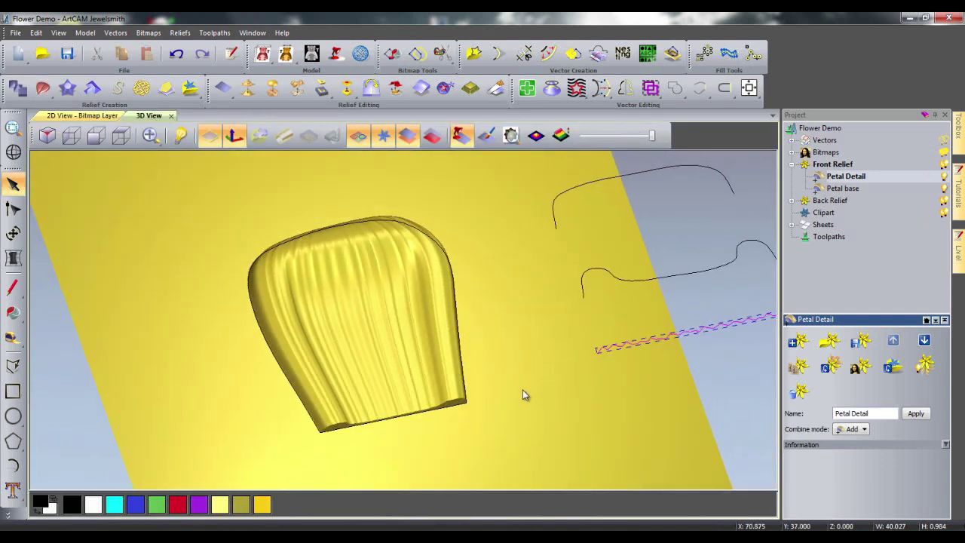
Hide the vectors and set the Smoothing tool to a 28-pixel radius and 16% strength.
click(383, 136)
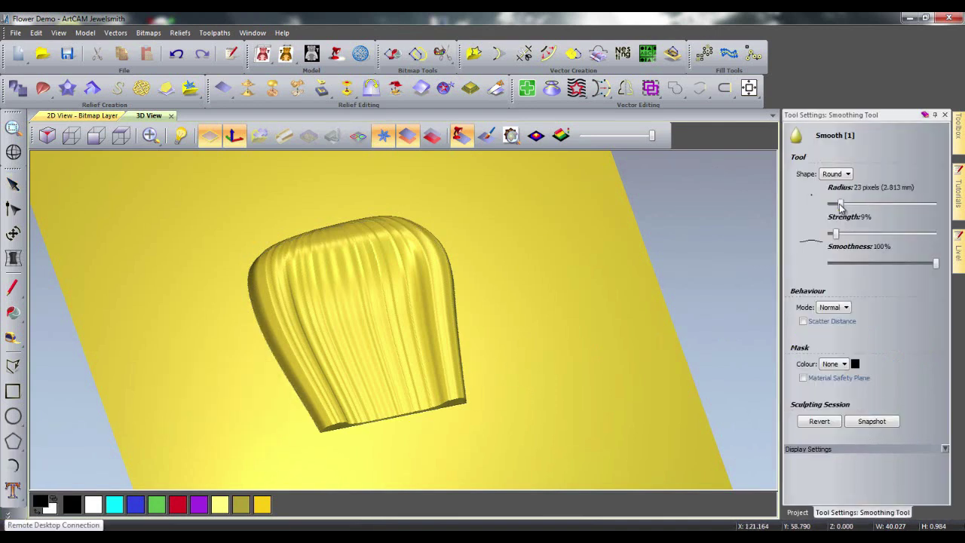
drag(841, 205, 834, 235)
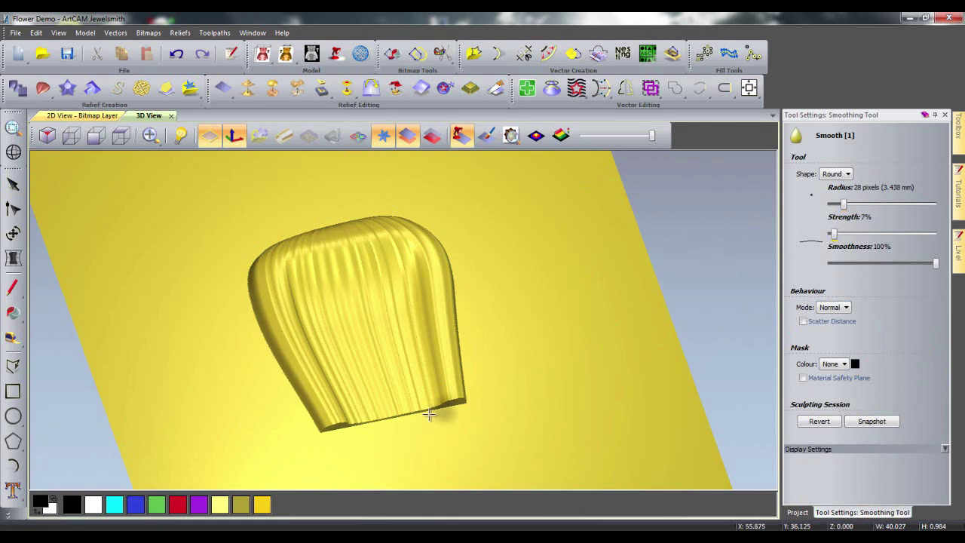
middle_drag(332, 400, 367, 367)
scroll(366, 368, up, 3)
mouse_move(433, 465)
mouse_down()
mouse_move(334, 366)
mouse_move(429, 472)
mouse_up()
drag(835, 234, 844, 235)
Smooth the ridges along the petal's outer rim with the Smoothing tool.
middle_drag(418, 366, 460, 371)
middle_drag(360, 391, 420, 309)
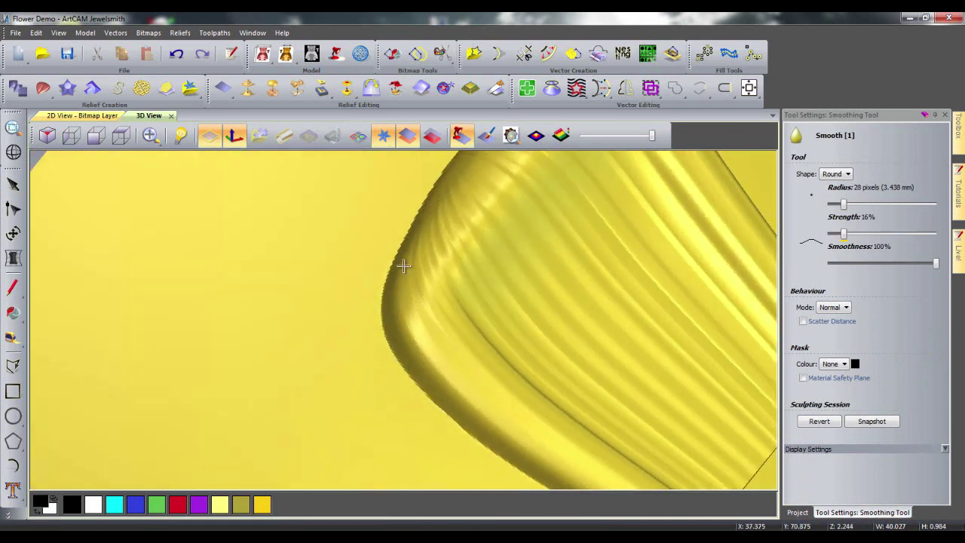
middle_drag(404, 265, 407, 352)
mouse_move(417, 389)
mouse_down()
mouse_move(472, 248)
mouse_move(596, 207)
mouse_up()
middle_drag(559, 180, 412, 263)
drag(412, 264, 452, 264)
mouse_move(415, 446)
middle_down()
mouse_move(451, 451)
mouse_move(447, 385)
middle_up()
drag(469, 370, 326, 239)
middle_drag(471, 421, 447, 398)
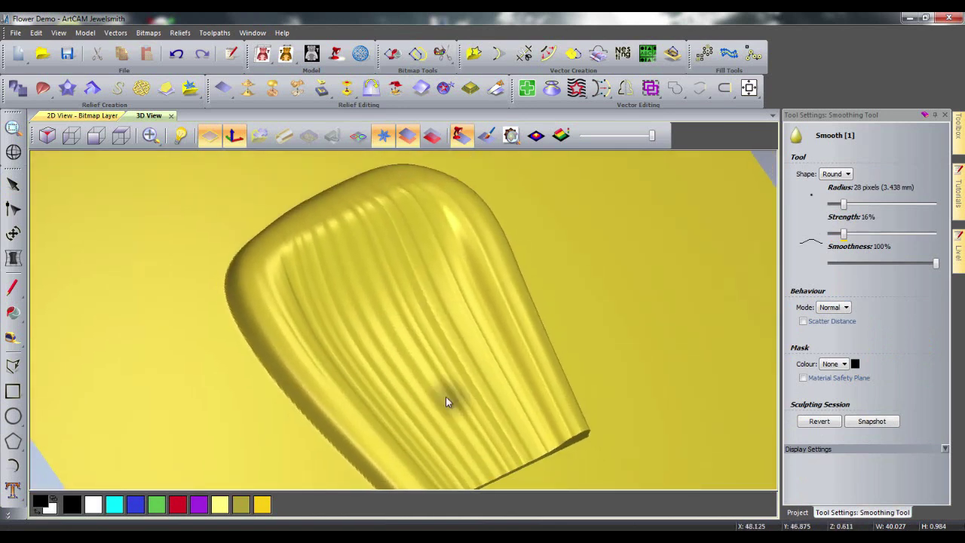
Merge the visible Front Relief layers into a layer named Petal and store the petal in the Demo relief clipart library.
right_click(828, 167)
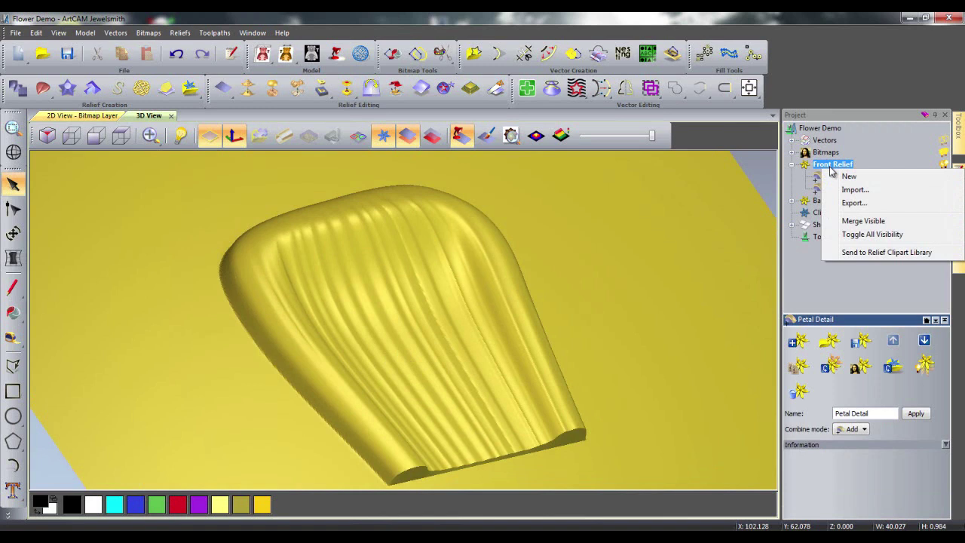
click(862, 221)
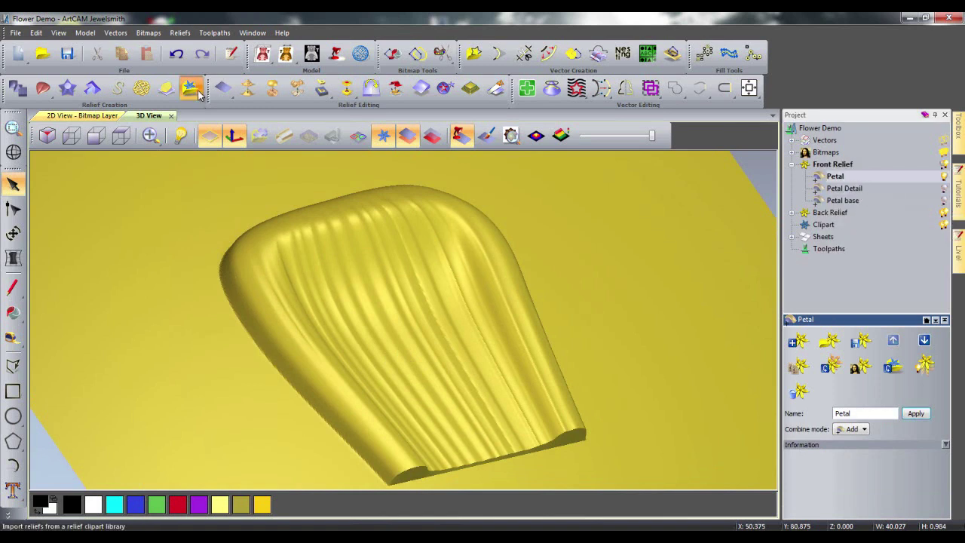
click(191, 90)
drag(179, 293, 124, 302)
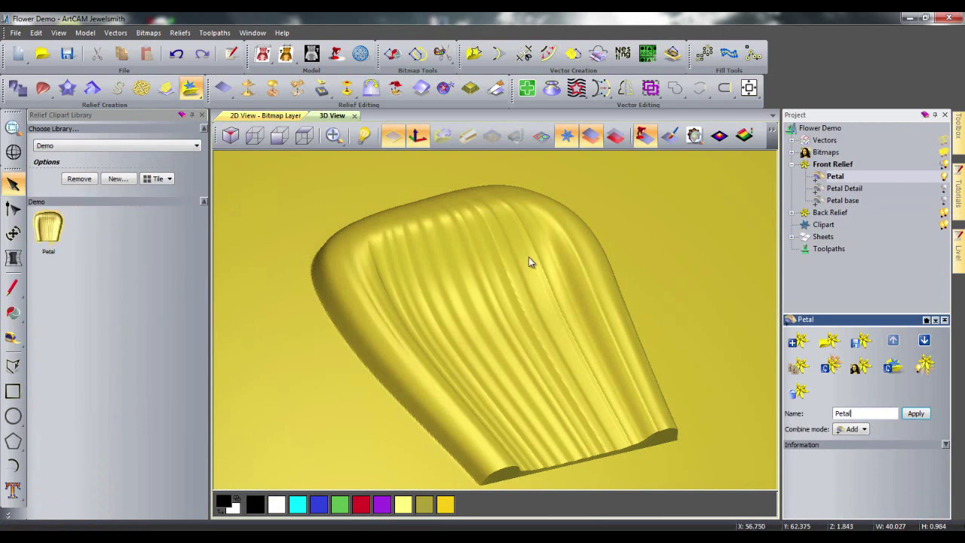
scroll(529, 257, down, 5)
click(202, 116)
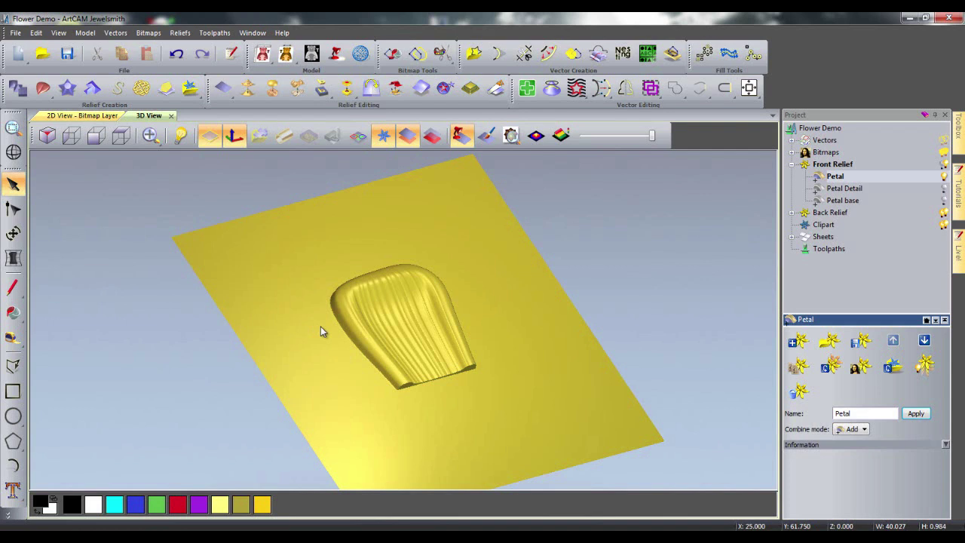
Make the petal transformable clipart and show it from above with the vectors visible.
drag(320, 326, 422, 191)
click(13, 233)
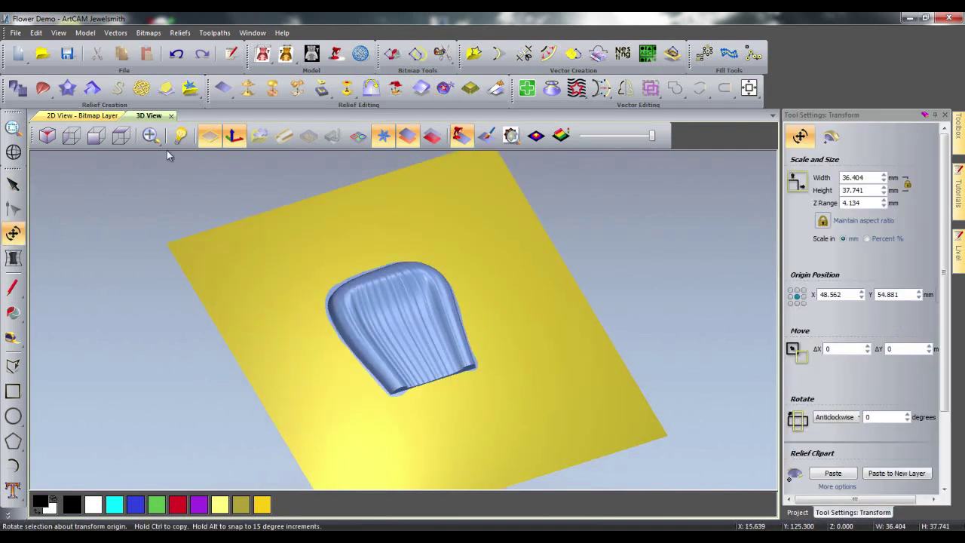
click(121, 136)
click(357, 136)
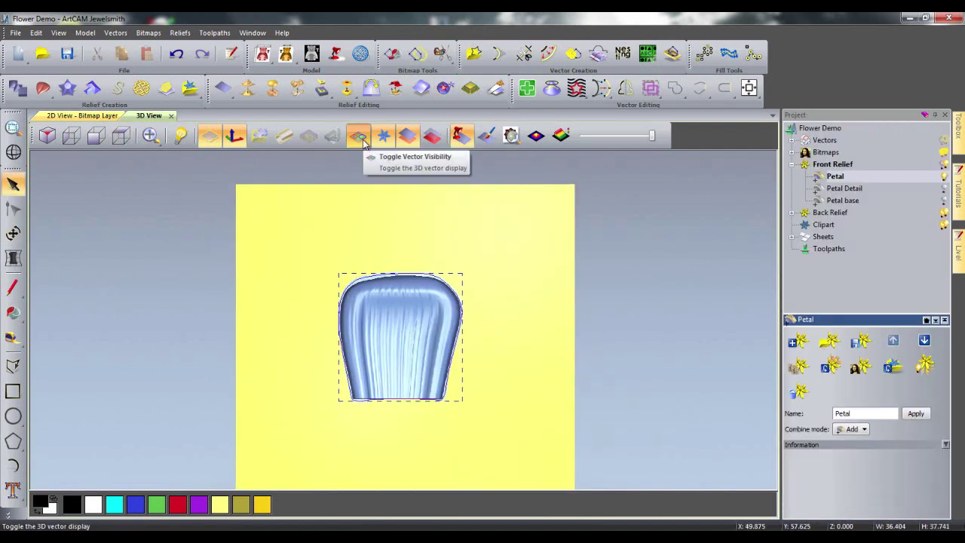
Apply an Envelope Distortion to the petal that notches its top edge, bulges its sides and narrows its base.
click(18, 257)
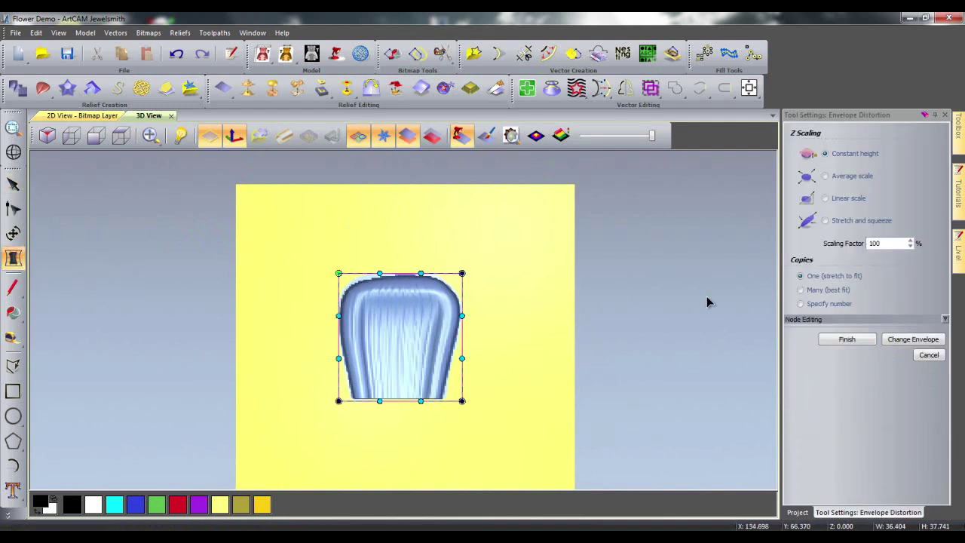
click(804, 319)
drag(401, 273, 368, 277)
drag(338, 316, 327, 317)
drag(462, 273, 457, 266)
drag(457, 309, 476, 305)
drag(462, 401, 446, 421)
drag(338, 401, 352, 410)
click(847, 436)
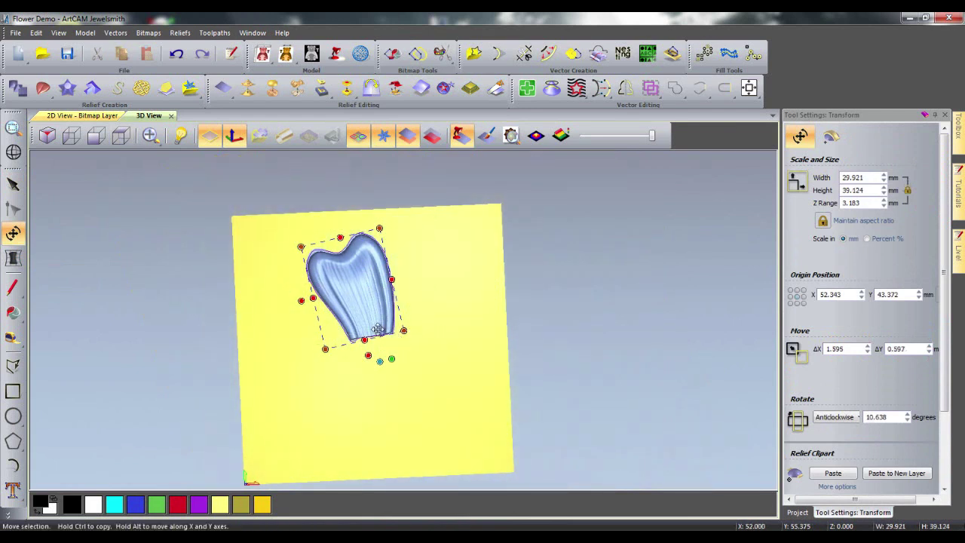
Adjust the petal's rotation and place a clockwise-rotated copy of it to its right.
drag(325, 349, 322, 354)
drag(402, 354, 433, 352)
Paste the left petal onto its own relief layer and name that layer Petal Layer.
click(352, 288)
click(798, 513)
double_click(853, 177)
text(Peta)
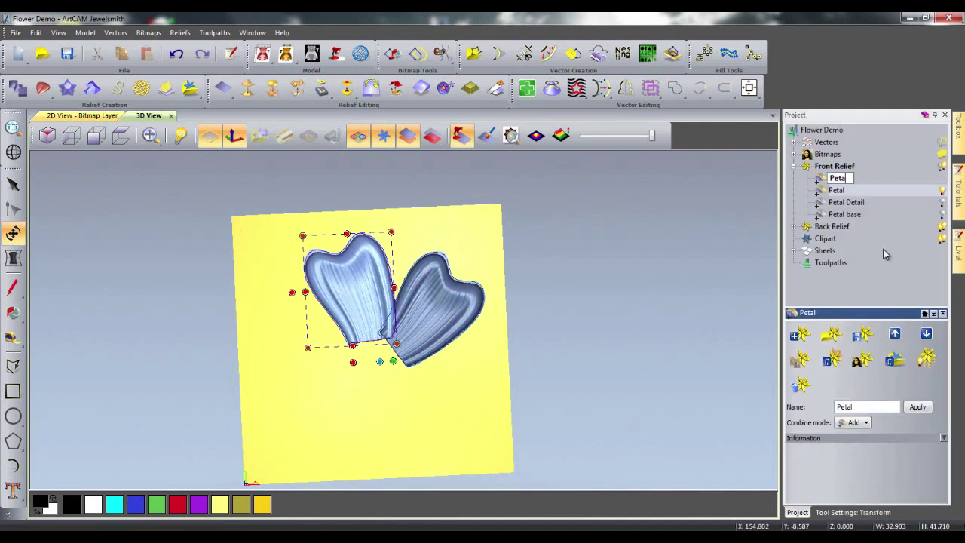
key(Return)
Start an Envelope Distortion on the right petal and reshape the left side of its envelope, viewed from above.
click(415, 320)
middle_drag(415, 320, 418, 323)
scroll(418, 323, up, 3)
click(418, 323)
click(11, 263)
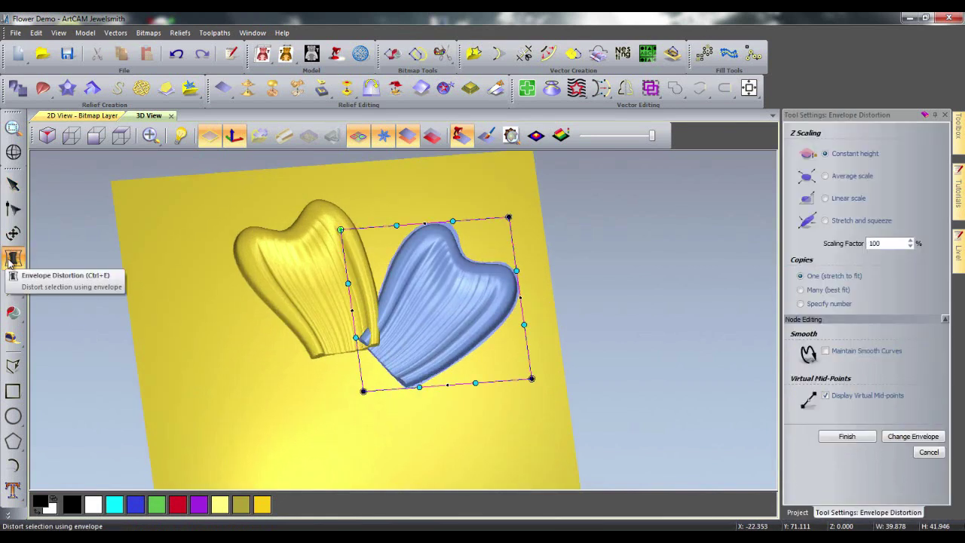
drag(341, 230, 282, 231)
drag(356, 337, 326, 365)
click(122, 135)
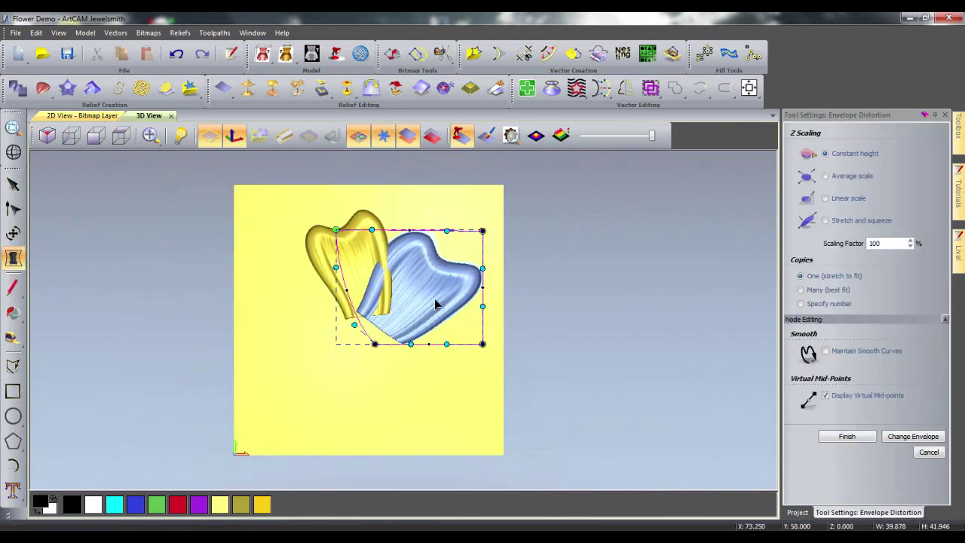
Bend the top and side curves of the right petal's envelope, pull in its lower right corner and apply the distortion.
scroll(410, 282, up, 3)
drag(468, 200, 494, 189)
drag(349, 199, 317, 202)
drag(492, 190, 381, 187)
drag(526, 261, 538, 260)
drag(292, 258, 261, 255)
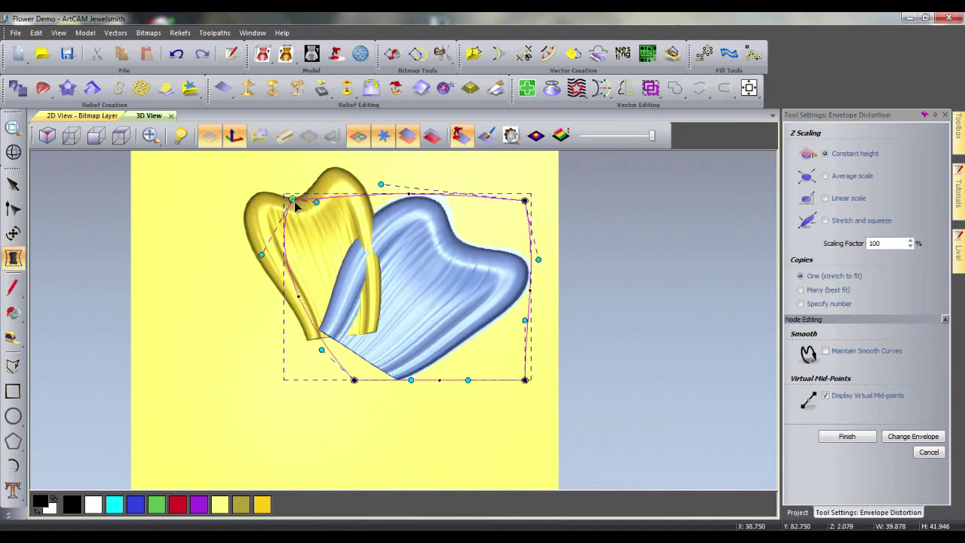
drag(525, 379, 483, 344)
click(848, 436)
Move and rotate the right petal so its base sits against the base of the left petal.
key(t)
drag(445, 305, 470, 329)
drag(489, 403, 493, 371)
drag(450, 327, 456, 327)
Apply another Envelope Distortion to the right petal, waving its top edge and bulging its lower right corner.
key(e)
mouse_move(443, 208)
mouse_down()
mouse_move(443, 192)
mouse_move(442, 205)
mouse_move(385, 237)
mouse_move(450, 192)
mouse_up()
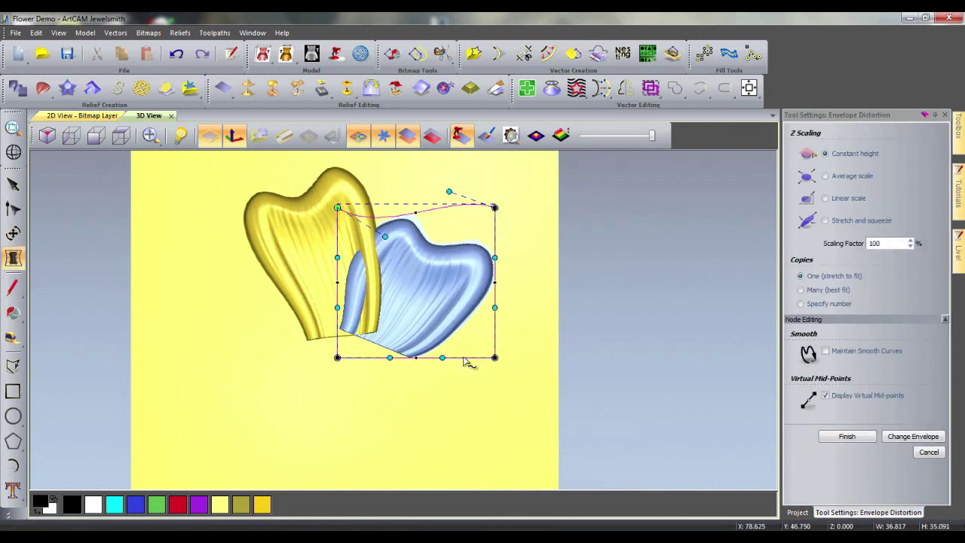
drag(495, 308, 512, 318)
drag(443, 357, 445, 371)
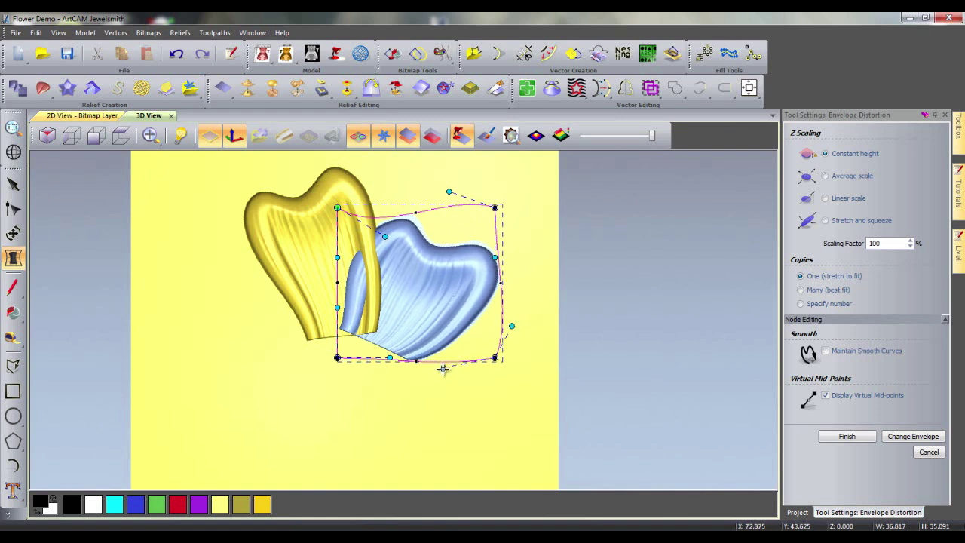
click(846, 439)
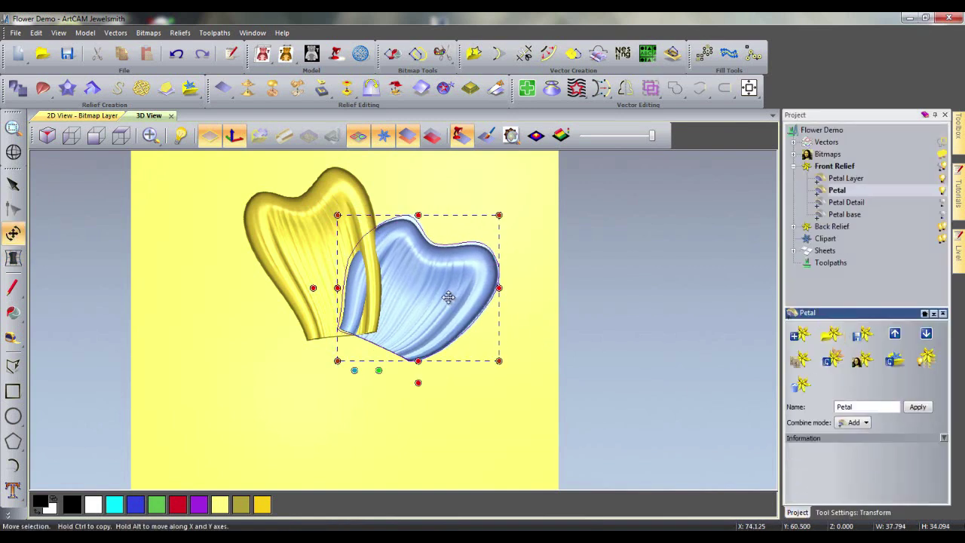
Set the combine mode of both Petal Layer and Petal to Merge High.
middle_drag(471, 345, 466, 318)
click(505, 359)
middle_drag(505, 359, 507, 363)
click(820, 177)
click(820, 178)
click(818, 189)
click(818, 189)
Erase the part of the right petal that overlaps the left petal near their bases.
middle_drag(325, 377, 362, 342)
scroll(362, 342, up, 4)
click(10, 514)
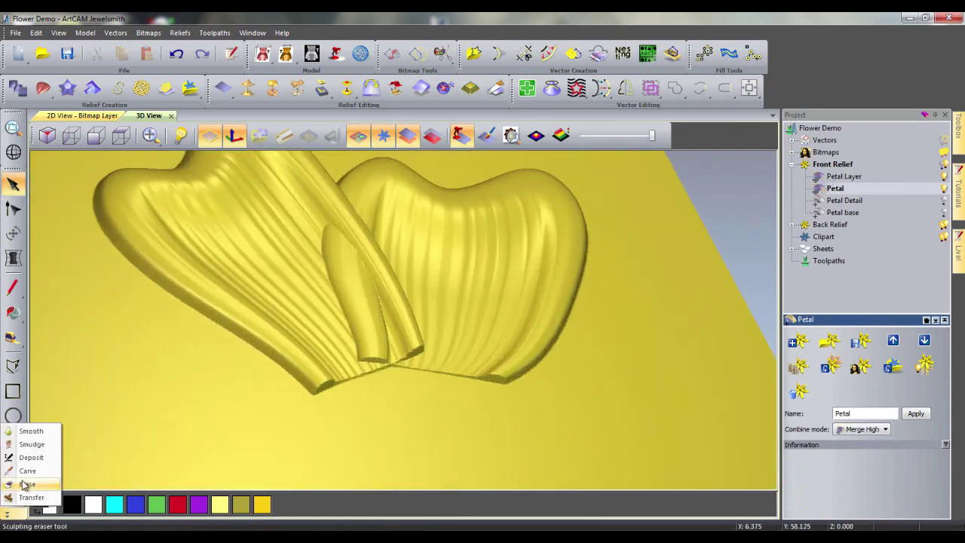
click(27, 483)
mouse_move(373, 357)
middle_down()
mouse_move(507, 419)
mouse_move(380, 361)
mouse_move(376, 415)
middle_up()
scroll(506, 418, down, 4)
click(945, 116)
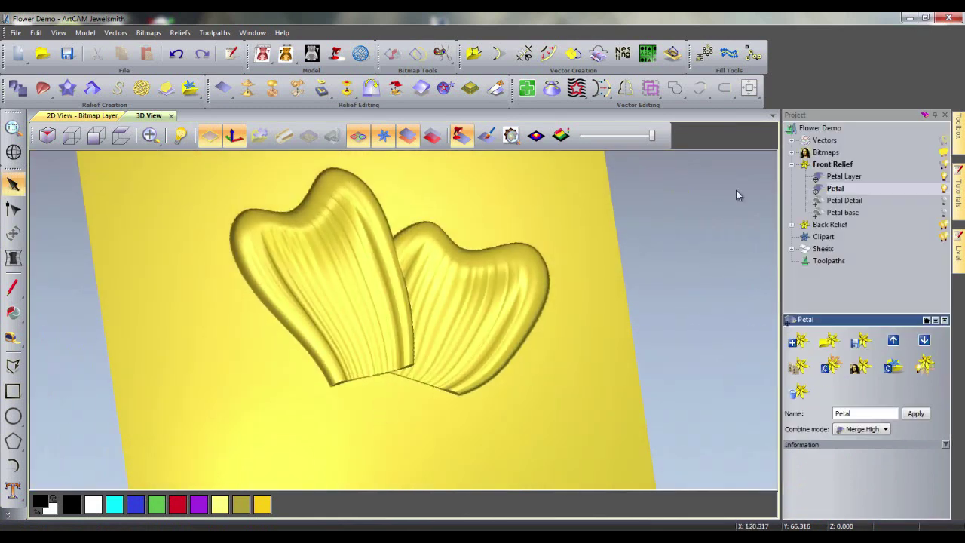
Place another petal from the Demo clipart library below the two petals and scale it down to about 27.7 by 28.7 mm.
click(190, 87)
drag(47, 226, 463, 367)
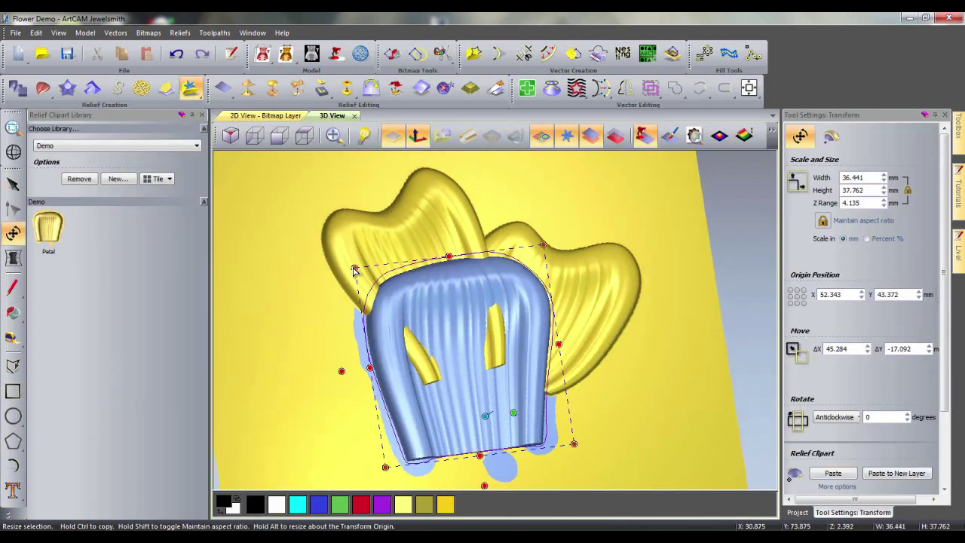
drag(354, 269, 407, 310)
drag(507, 414, 465, 428)
Move and rotate the new petal so its base points to the flower centre below the right petal, and close the clipart library.
scroll(486, 445, down, 1)
scroll(513, 423, up, 1)
drag(523, 393, 569, 378)
drag(644, 441, 662, 402)
drag(567, 375, 571, 383)
click(202, 116)
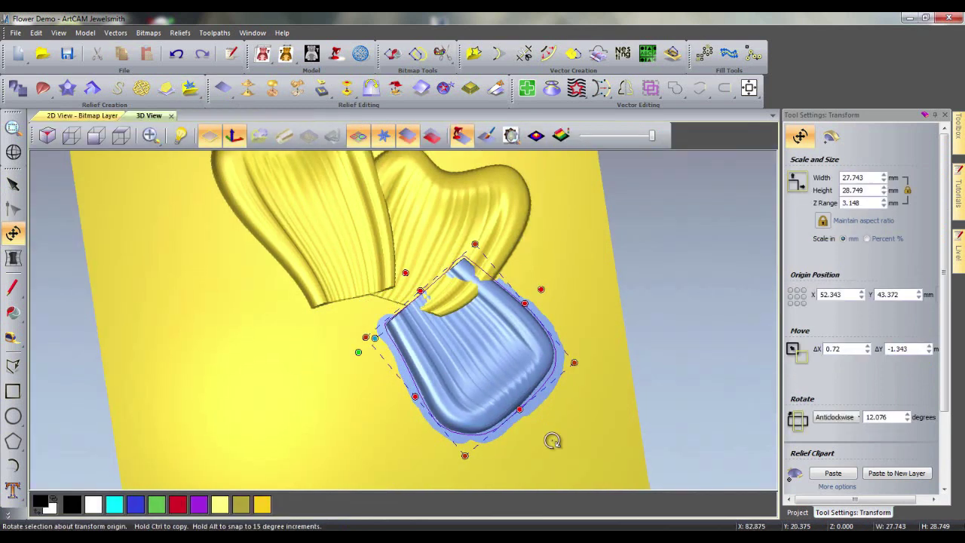
Distort the new petal below the right one with an envelope, pulling its outer right edge inward to form a wavy outline.
key(d)
mouse_move(568, 424)
mouse_down()
mouse_move(537, 412)
mouse_move(566, 422)
mouse_up()
drag(485, 434, 492, 444)
key(d)
drag(403, 445, 408, 460)
drag(540, 426, 532, 351)
drag(484, 405, 495, 444)
drag(549, 386, 522, 398)
drag(526, 418, 525, 411)
drag(554, 334, 553, 290)
drag(394, 385, 334, 393)
click(121, 136)
mouse_move(460, 387)
mouse_down()
mouse_move(466, 403)
mouse_move(465, 396)
mouse_up()
click(847, 437)
Distort the same petal with a second envelope, bowing its base-side edge up towards the right petal.
scroll(533, 414, down, 1)
mouse_move(528, 384)
mouse_down()
mouse_move(610, 344)
mouse_move(516, 380)
mouse_up()
click(14, 258)
drag(436, 245, 445, 204)
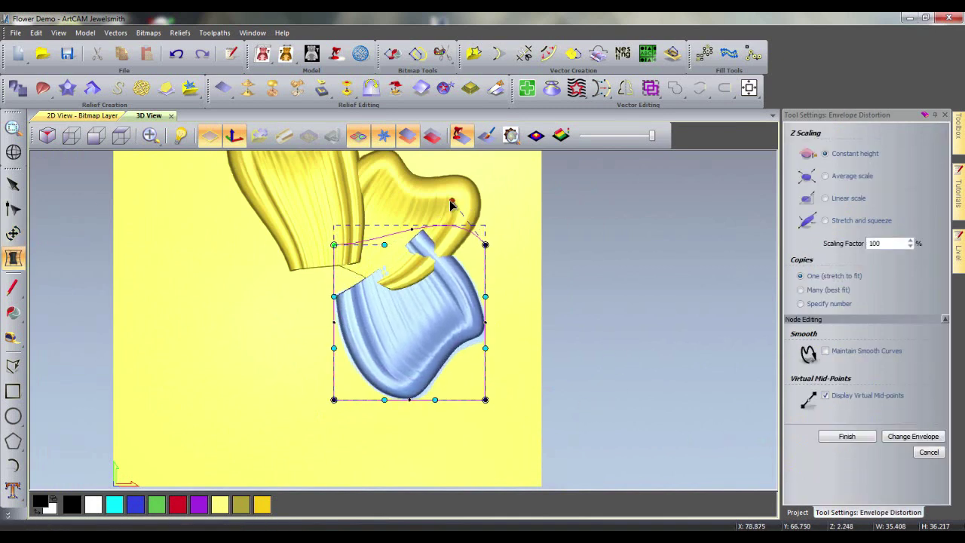
click(847, 436)
Distort the lowest petal with an envelope, folding its outer right corner over into a curl.
drag(420, 375, 418, 374)
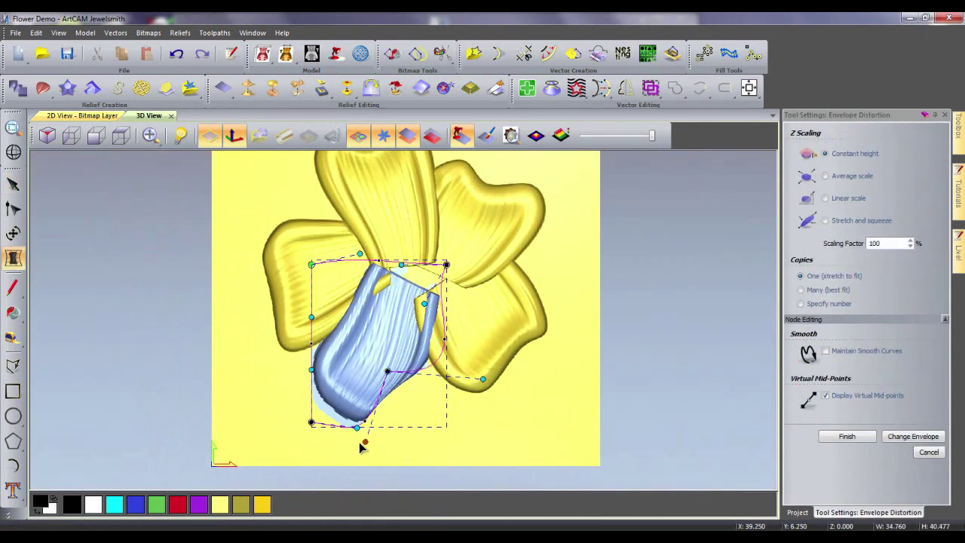
drag(362, 446, 450, 463)
drag(374, 366, 339, 334)
drag(497, 440, 470, 381)
drag(379, 417, 411, 416)
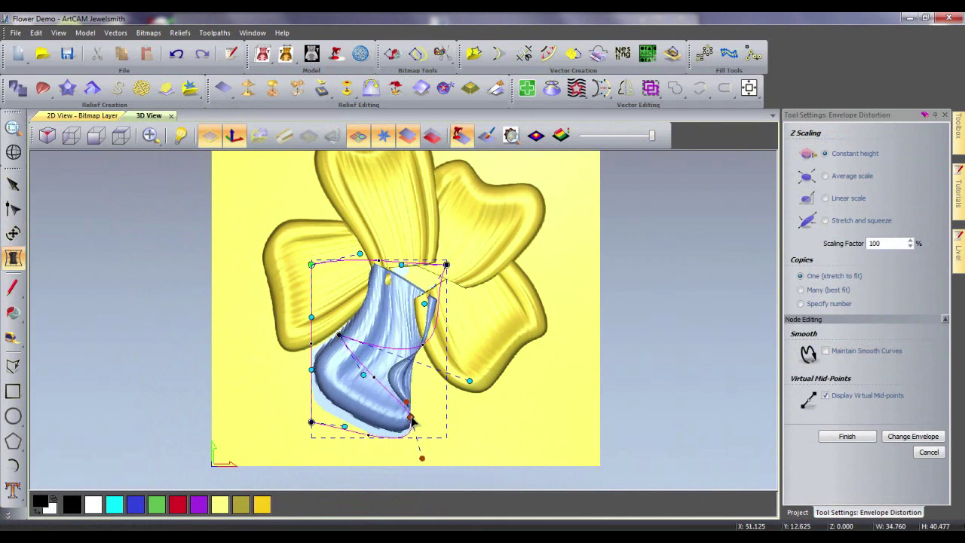
drag(312, 265, 304, 258)
mouse_move(446, 265)
mouse_down()
mouse_move(421, 257)
mouse_move(437, 257)
mouse_up()
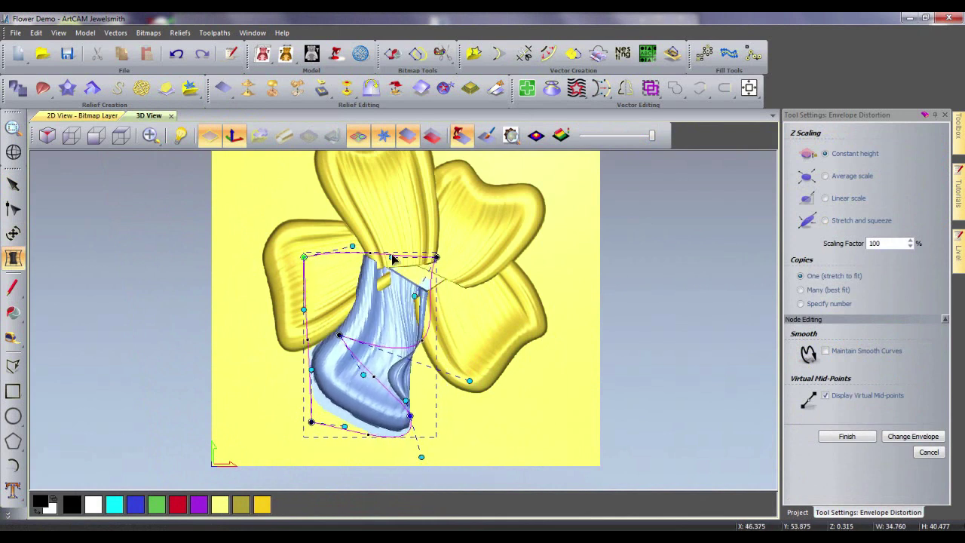
drag(472, 381, 402, 331)
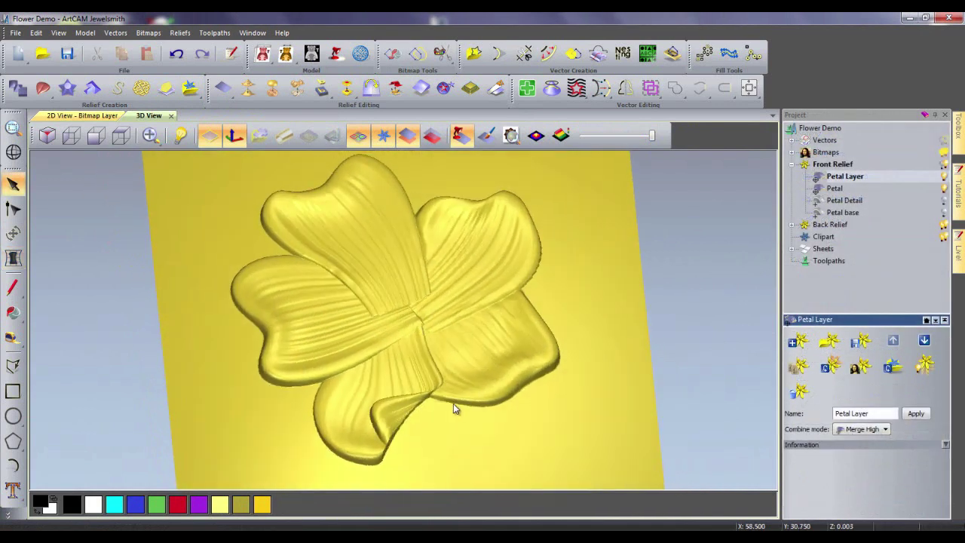
drag(454, 404, 492, 412)
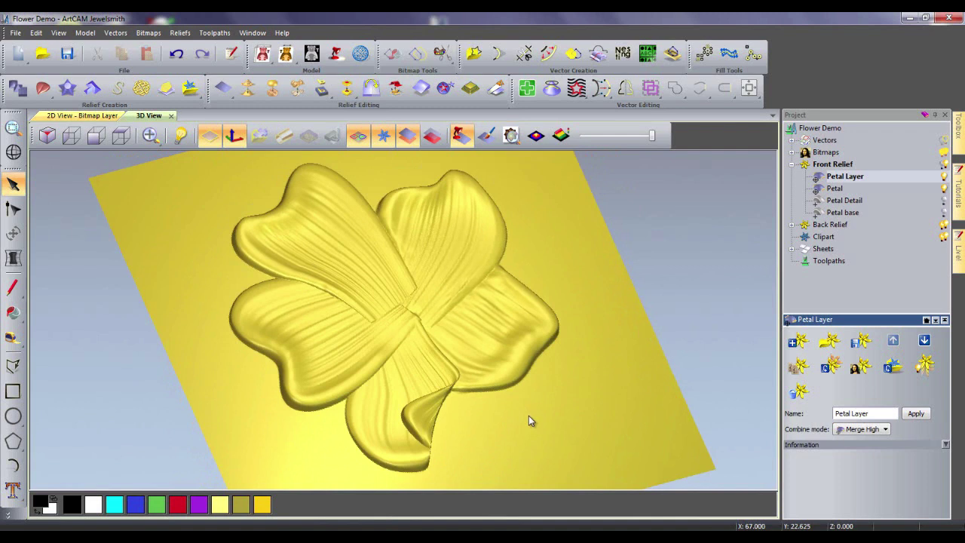
Draw a circle over the flower centre and edit its nodes into an irregular outline about 16.6 by 16 mm.
click(119, 144)
click(13, 416)
scroll(374, 313, up, 5)
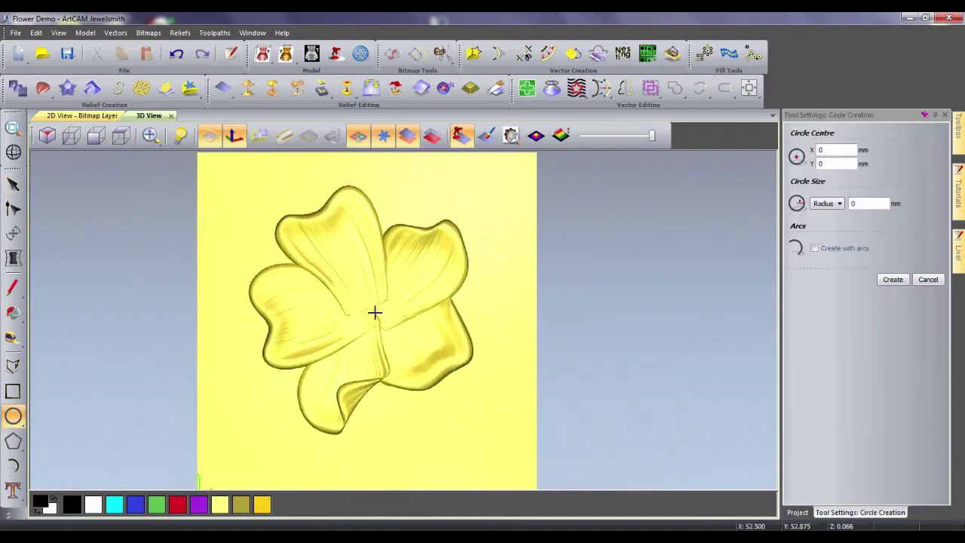
click(413, 353)
click(12, 208)
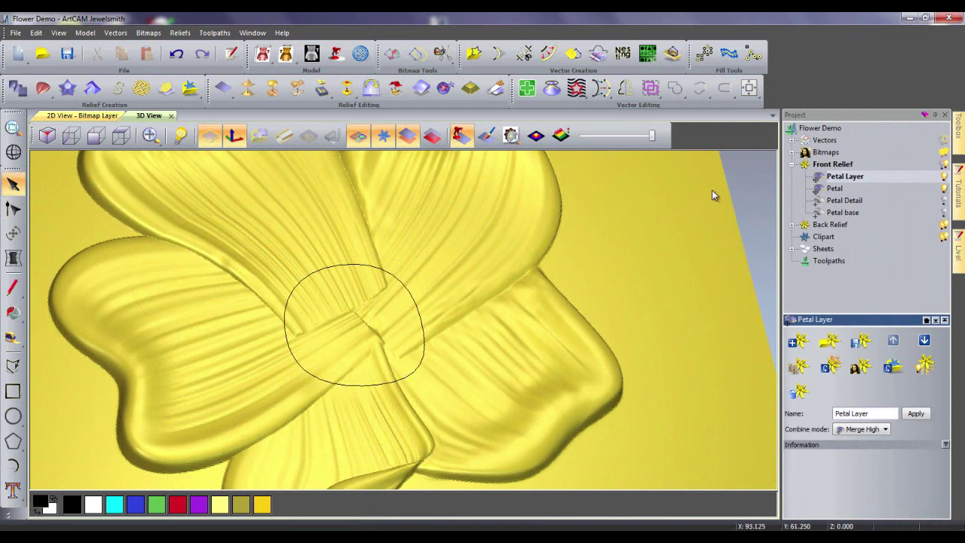
On a new relief layer named Center base, add a round dome inside the centre outline with start height 0.2 and angle 10.
right_click(835, 164)
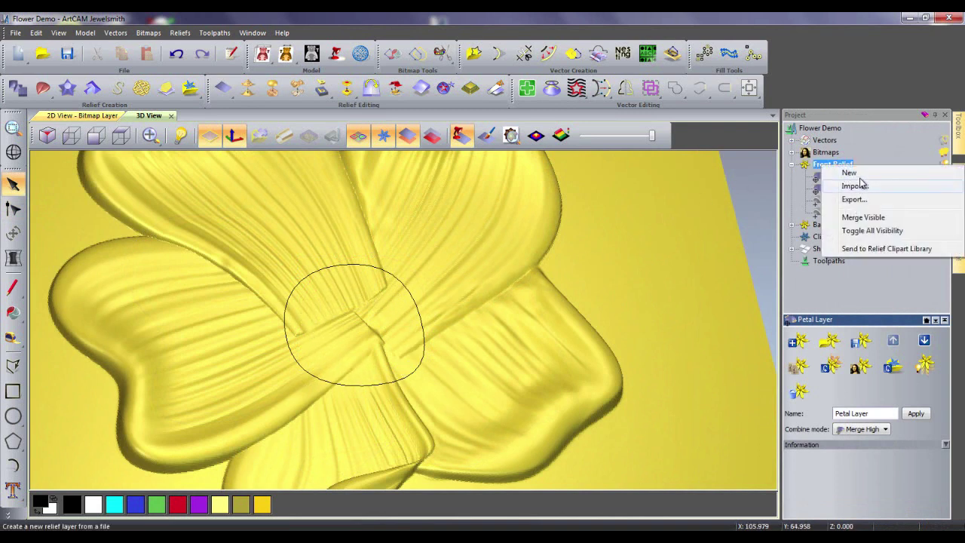
click(855, 173)
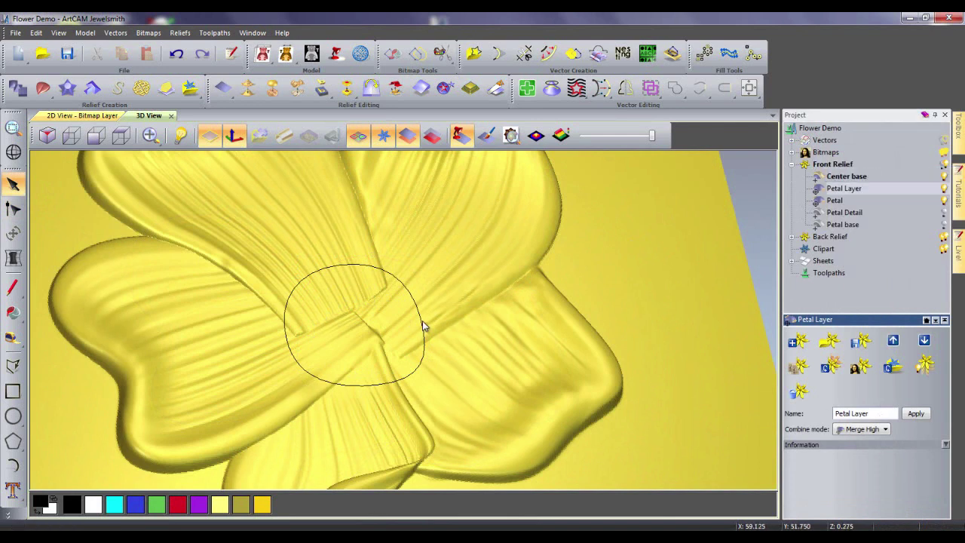
click(422, 321)
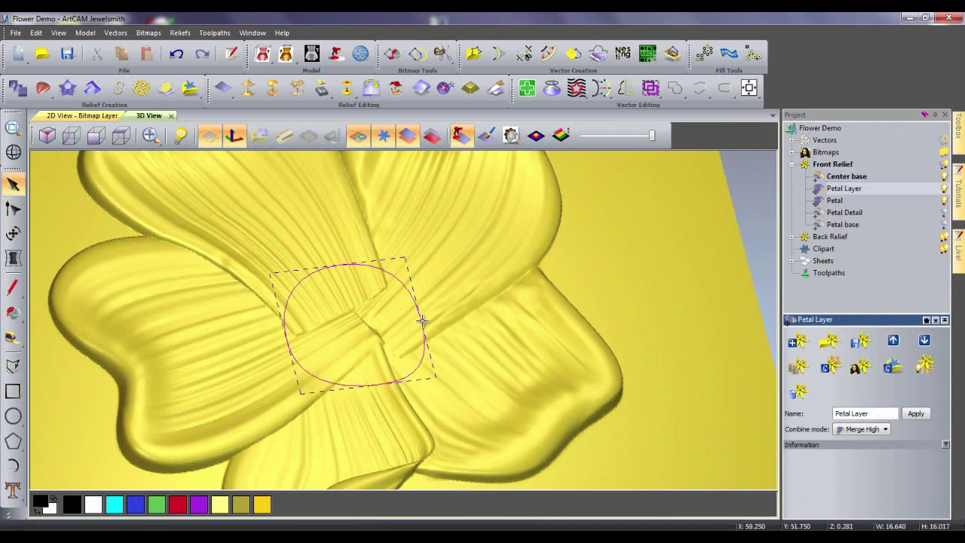
click(17, 88)
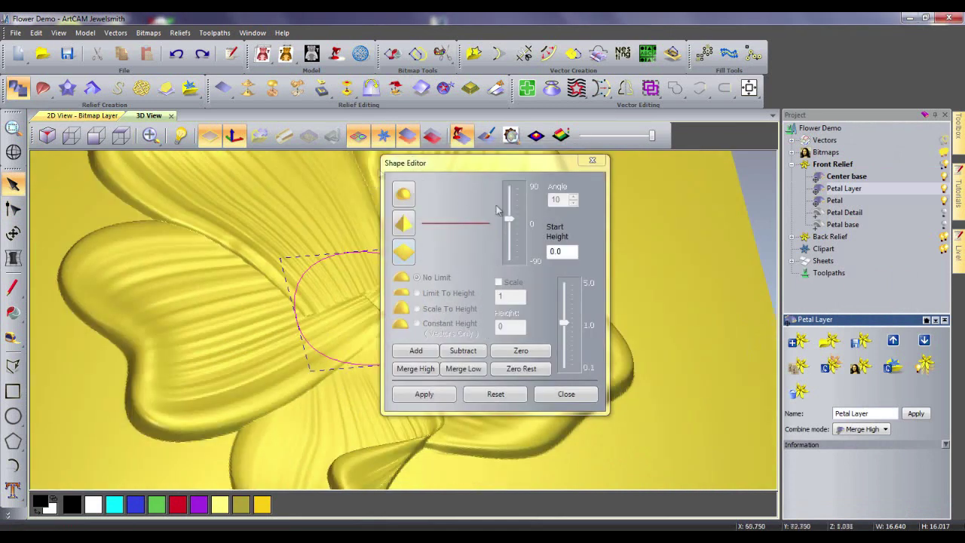
drag(576, 257, 542, 260)
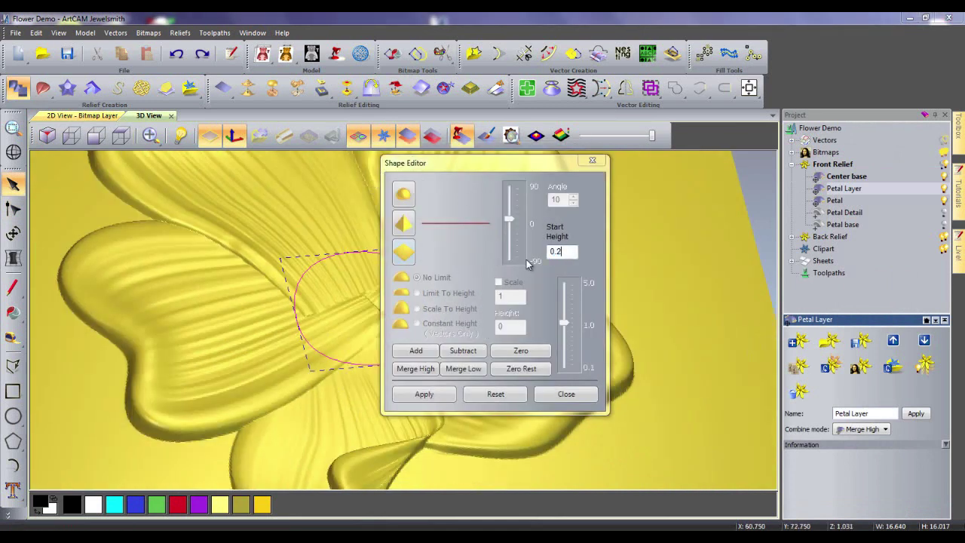
click(565, 199)
click(432, 355)
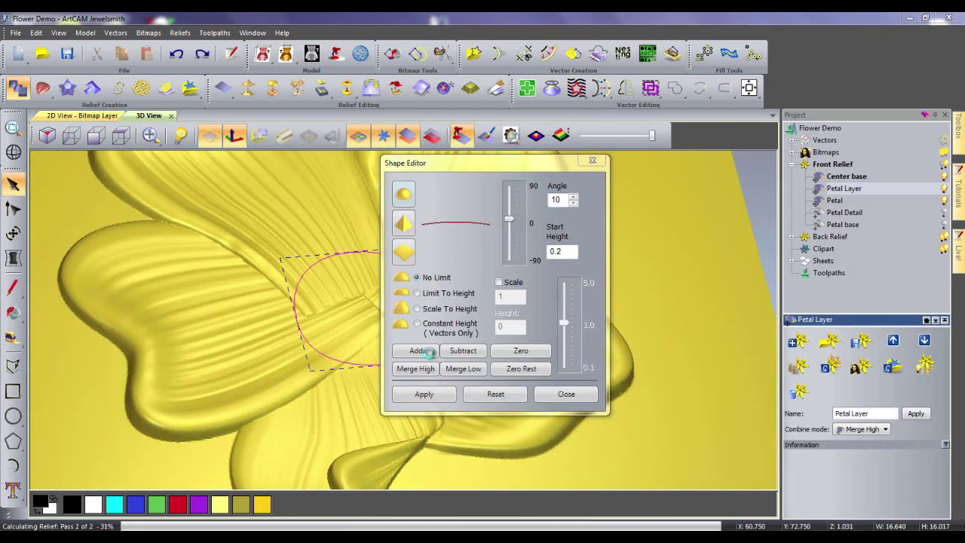
drag(466, 167, 594, 163)
click(721, 158)
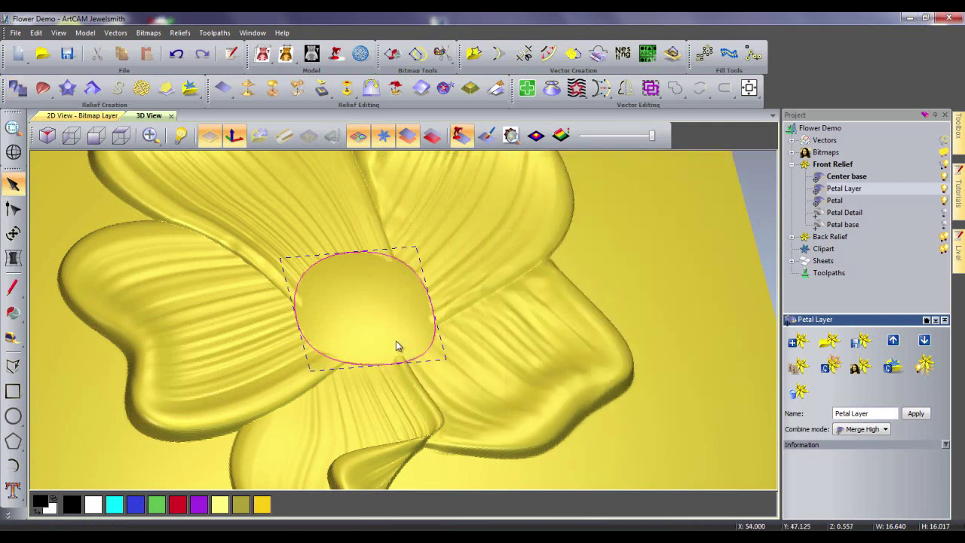
Deposit soft bumps across the centre dome using a round brush with a 23-pixel radius, 1% strength and 82% smoothness.
click(15, 516)
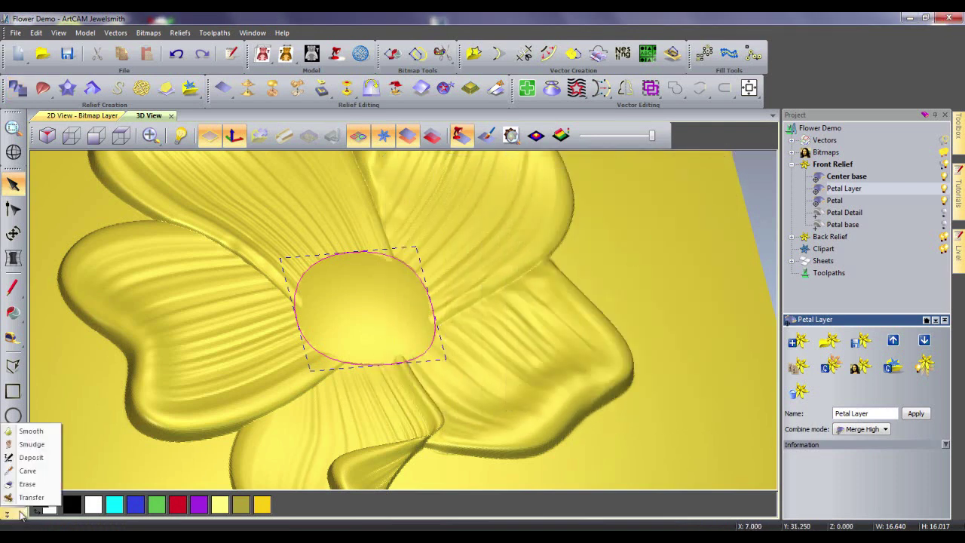
click(41, 473)
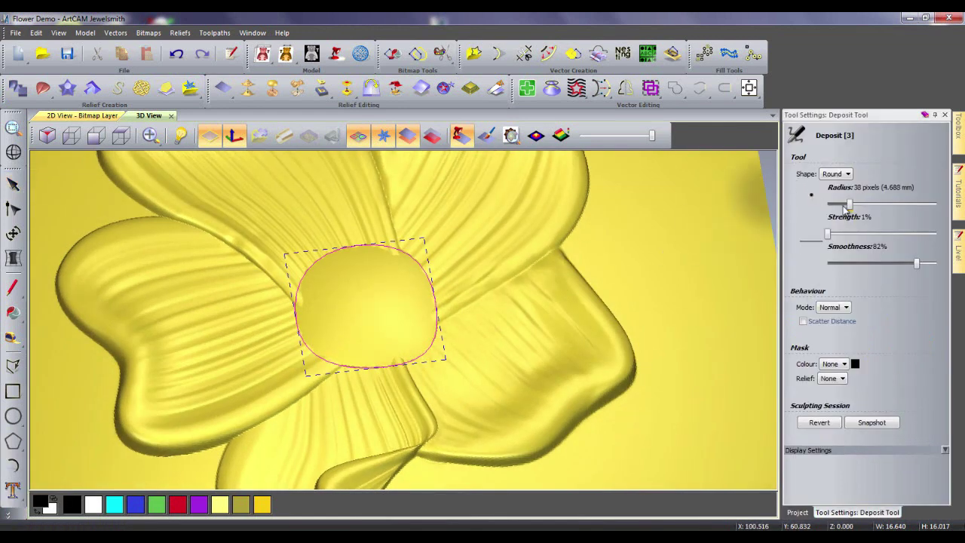
drag(846, 207, 838, 206)
scroll(299, 294, up, 5)
click(334, 315)
scroll(663, 249, down, 1)
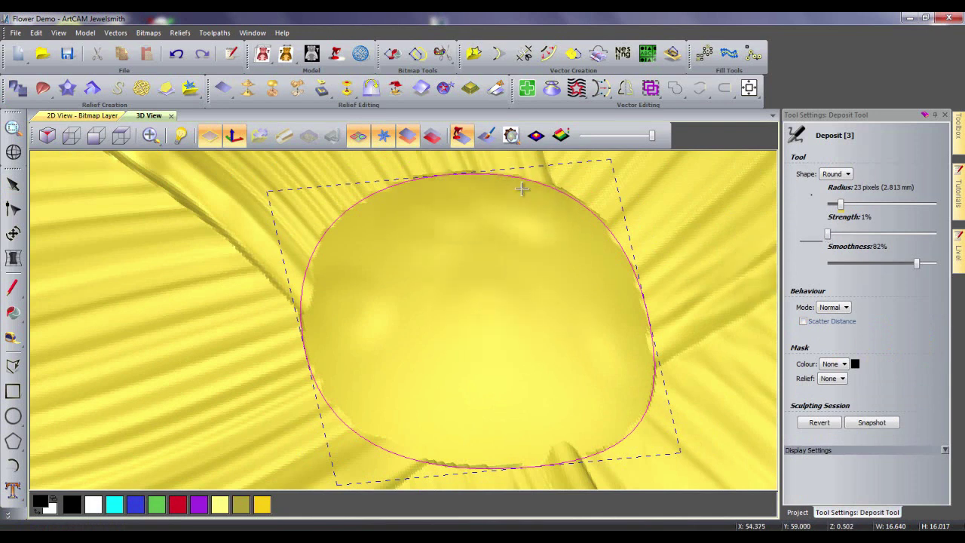
click(564, 439)
middle_drag(414, 431, 393, 403)
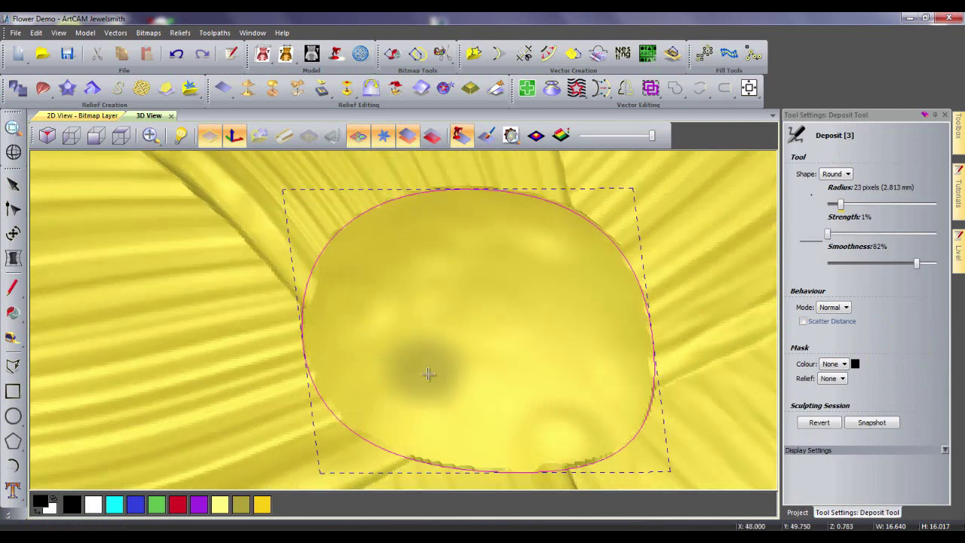
middle_drag(428, 373, 470, 302)
mouse_move(618, 380)
middle_down()
mouse_move(403, 429)
mouse_move(368, 340)
mouse_move(335, 205)
middle_up()
middle_drag(334, 264, 584, 344)
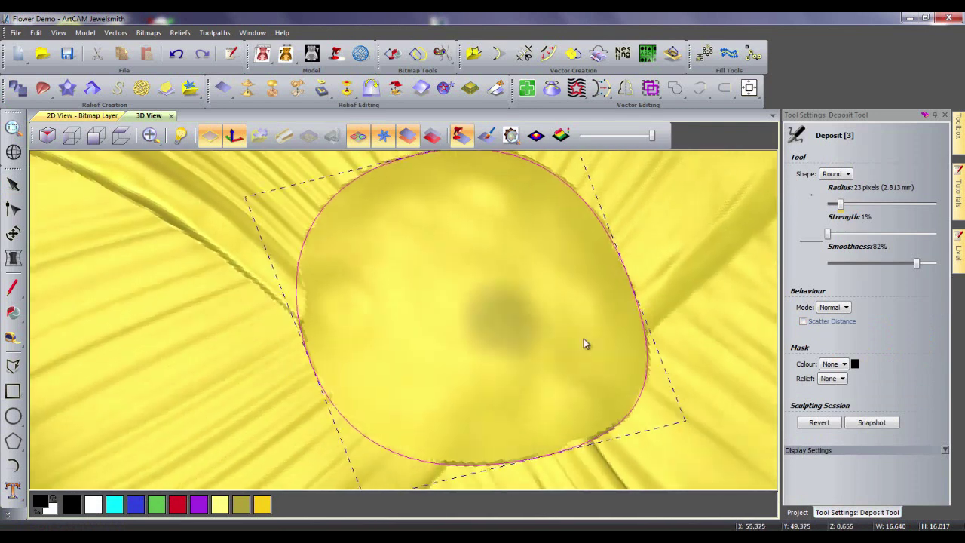
key(Escape)
middle_drag(496, 351, 463, 333)
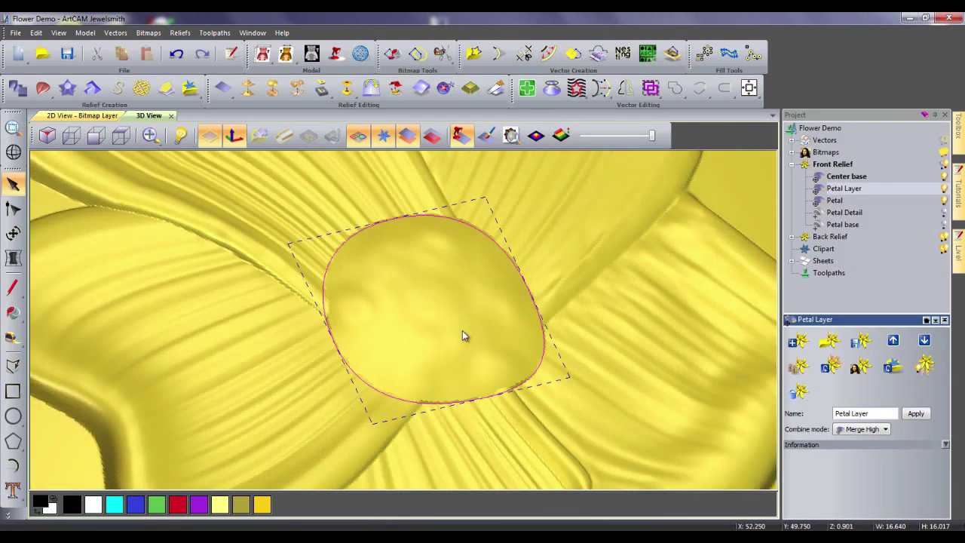
Add a new relief layer named Center detail to the Front Relief.
right_click(840, 165)
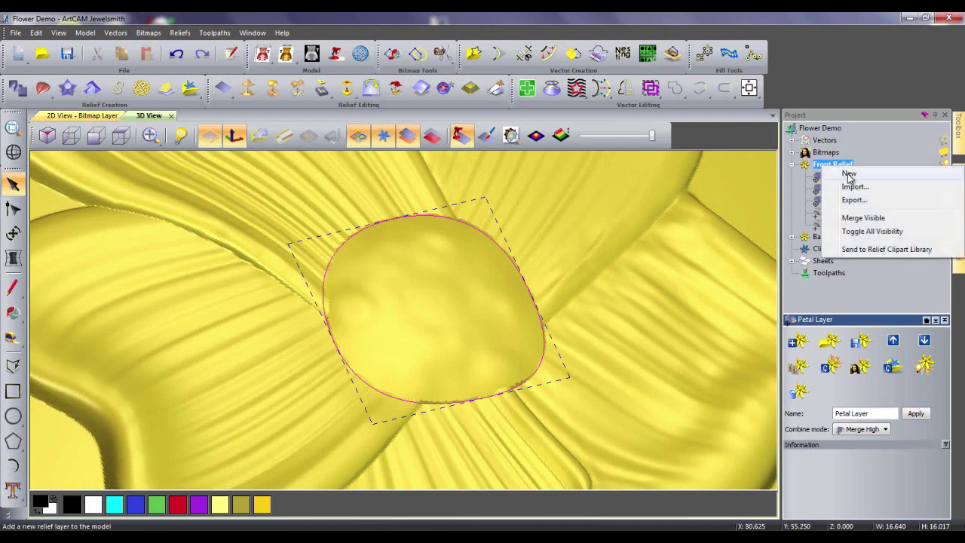
click(846, 175)
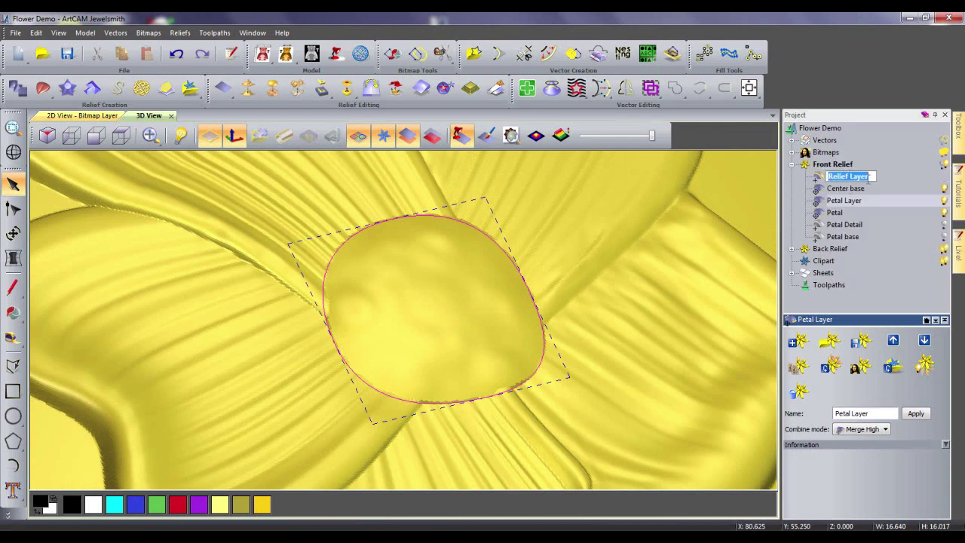
text(Center detail)
key(Return)
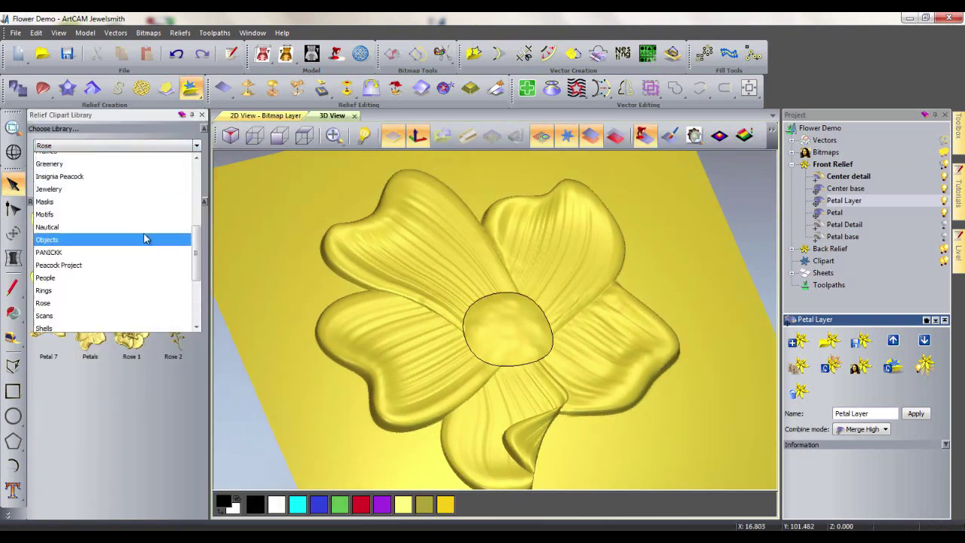
Place the Leaf2 relief clipart in the model, rotate it about -69 degrees and shrink it to about 2.2 by 3.2 mm.
click(146, 239)
scroll(112, 182, down, 5)
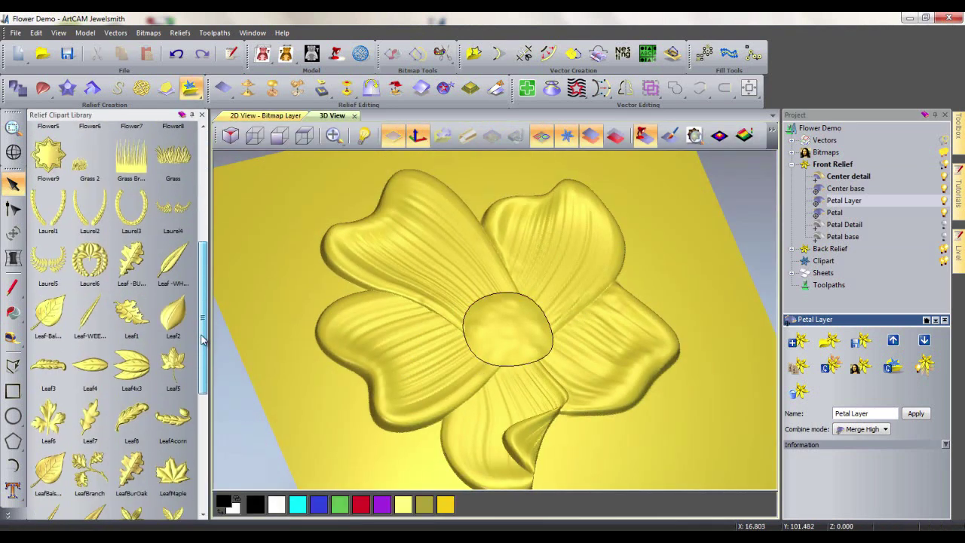
drag(194, 304, 495, 321)
scroll(495, 320, down, 5)
drag(518, 442, 593, 190)
drag(599, 168, 561, 273)
scroll(561, 274, up, 6)
drag(534, 328, 554, 264)
drag(564, 226, 513, 200)
scroll(513, 259, down, 2)
click(510, 229)
mouse_move(499, 254)
mouse_down()
mouse_move(505, 232)
mouse_move(489, 257)
mouse_up()
click(305, 137)
scroll(521, 227, up, 5)
drag(513, 310, 563, 197)
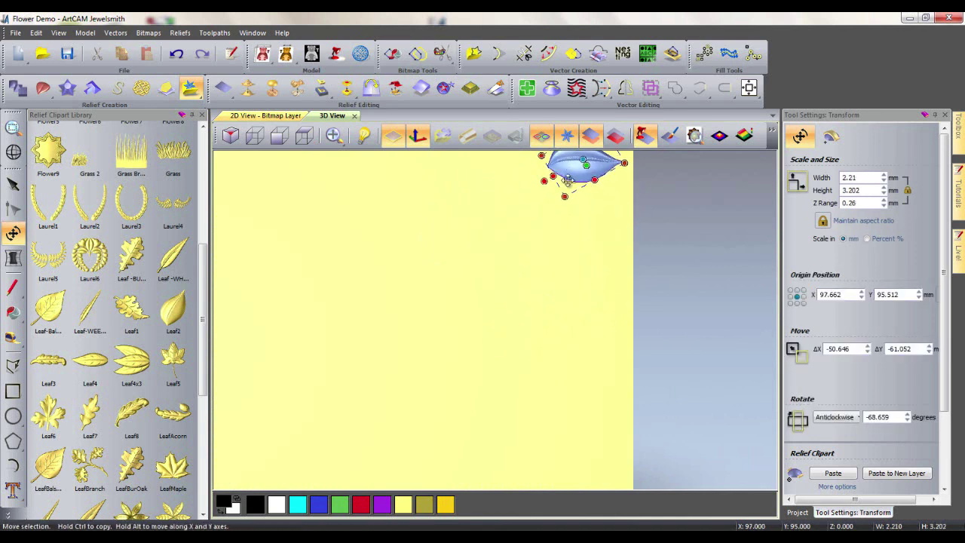
Shrink the leaf to about 1.4 by 2 mm, move it onto the empty area right of the flower and close the clipart library.
drag(579, 164, 532, 245)
scroll(486, 309, down, 5)
middle_drag(484, 337, 485, 306)
drag(503, 258, 472, 406)
scroll(472, 407, up, 4)
middle_drag(473, 407, 544, 319)
drag(532, 336, 538, 322)
middle_drag(495, 368, 638, 314)
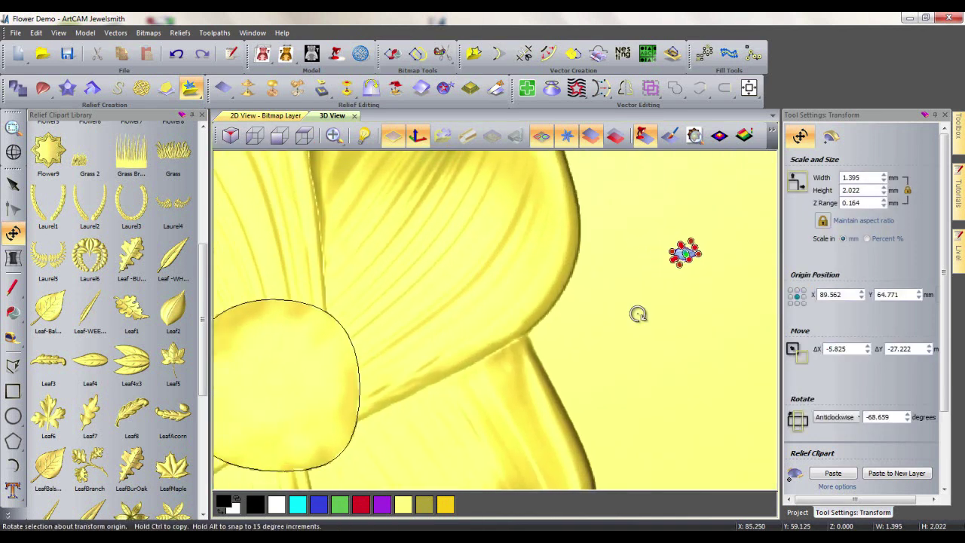
click(202, 115)
middle_drag(381, 340, 451, 328)
key(Escape)
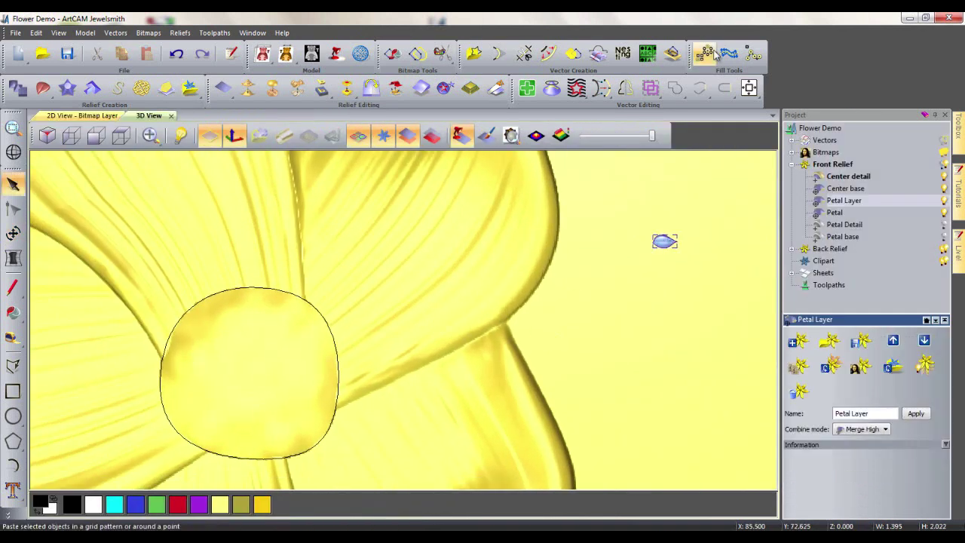
Start Texture Flow with the small leaf as the object and the flower's centre outline as the flow vector.
click(729, 53)
drag(157, 116, 431, 318)
scroll(382, 331, down, 3)
middle_drag(382, 331, 417, 322)
click(595, 149)
click(302, 313)
click(573, 165)
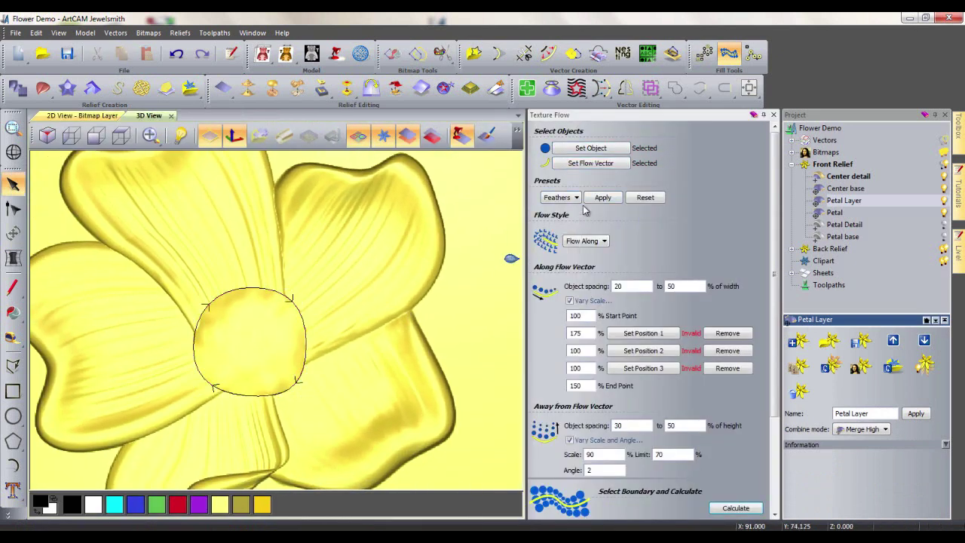
Set the texture's clipping style to Delete, calculate it with the centre outline as boundary and close Texture Flow.
drag(775, 219, 779, 334)
middle_drag(377, 339, 414, 321)
click(627, 443)
click(619, 469)
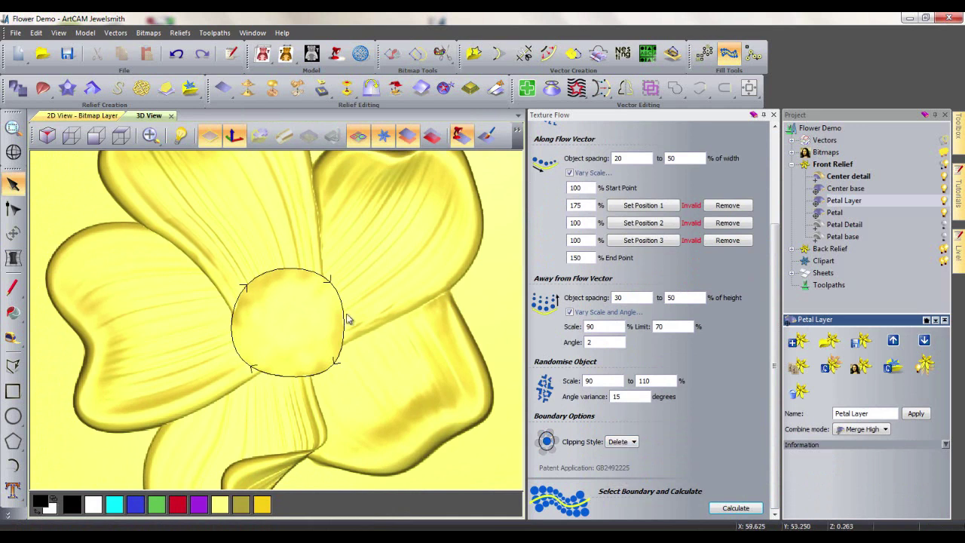
click(345, 318)
click(735, 508)
drag(447, 366, 365, 371)
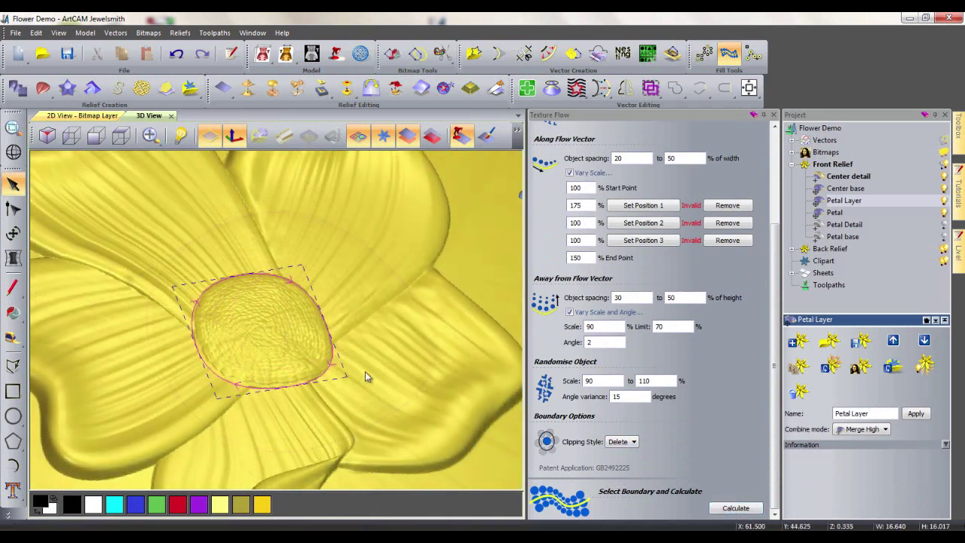
click(773, 115)
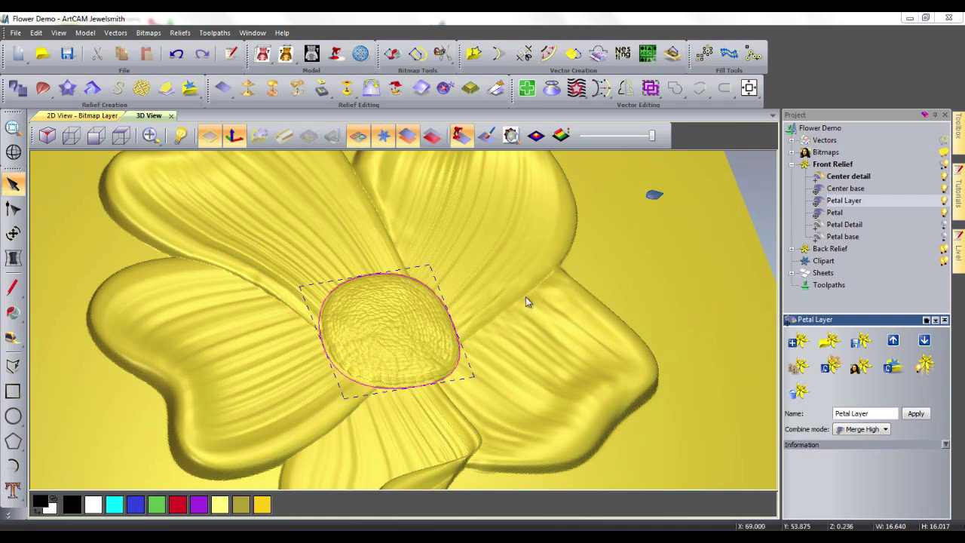
Draw a slim curved stamen outline as a smooth polyline, about 6 by 8.8 mm, from the flower's centre onto the upper-right petal.
click(129, 136)
scroll(383, 319, up, 2)
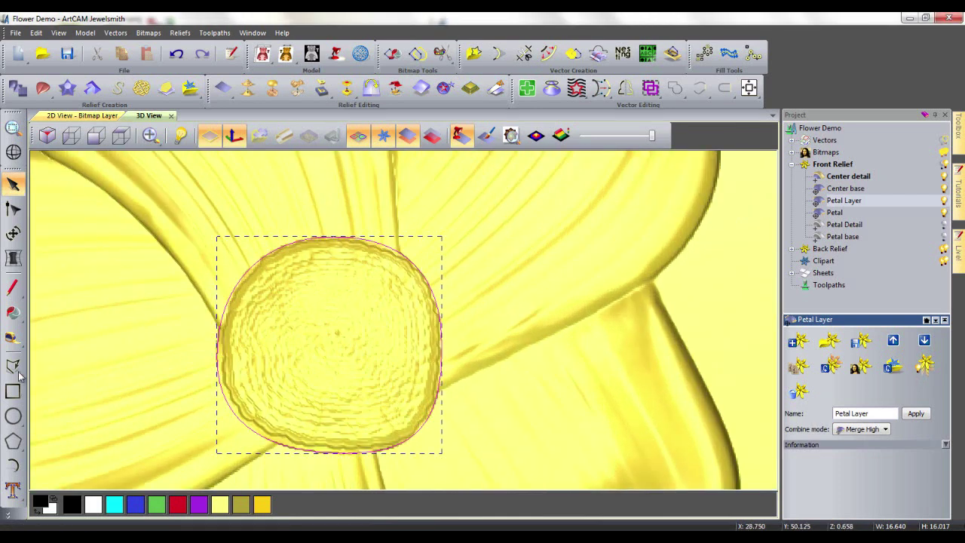
click(13, 367)
click(383, 292)
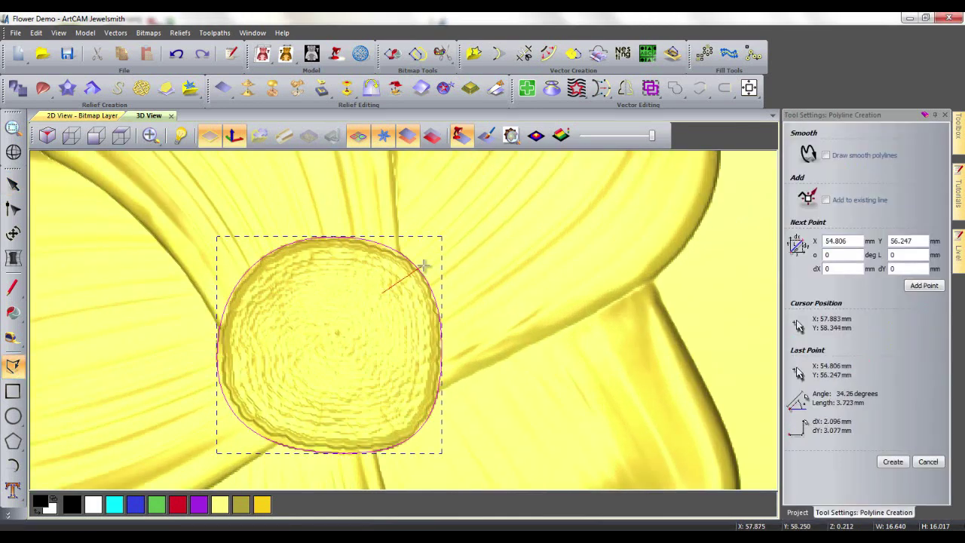
click(454, 188)
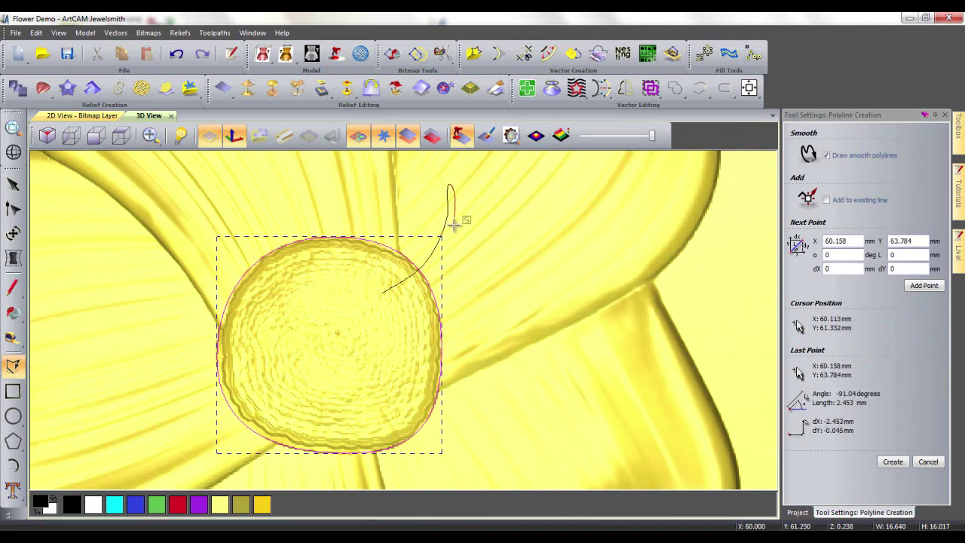
scroll(376, 303, up, 1)
click(379, 295)
click(390, 283)
scroll(404, 320, down, 1)
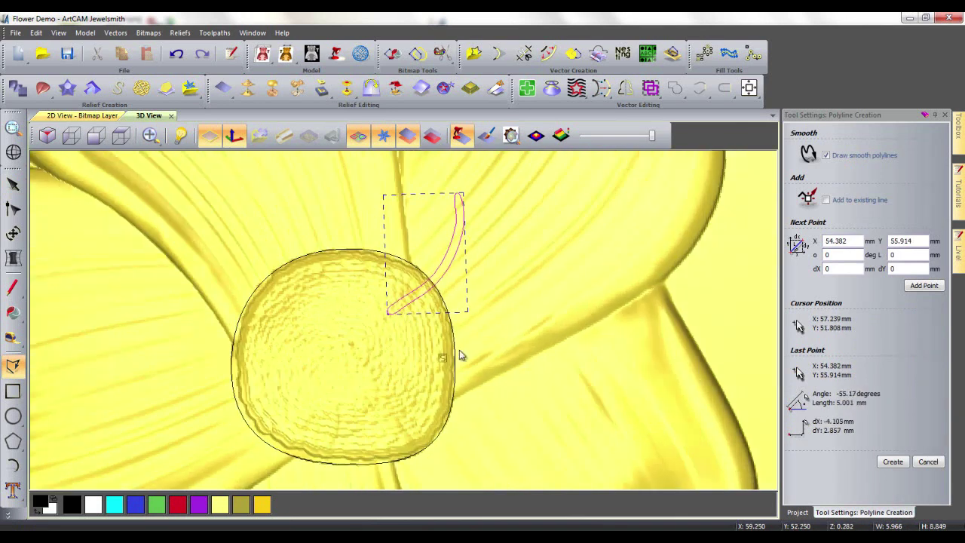
Enlarge the stamen outline to about 6.7 by 9.9 mm and rotate it about 4.6 degrees anticlockwise.
middle_drag(460, 356, 438, 381)
click(122, 136)
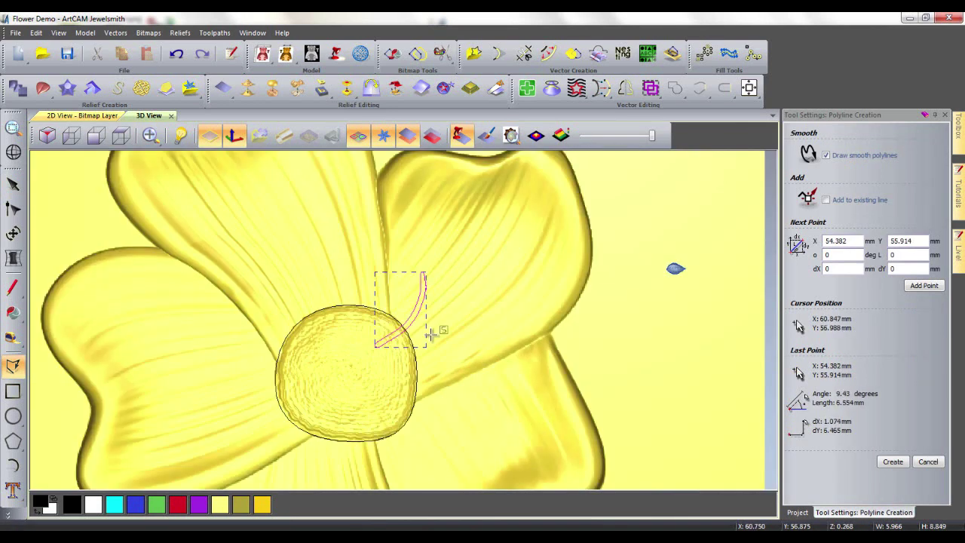
key(t)
drag(500, 325, 495, 343)
drag(433, 277, 442, 267)
drag(473, 347, 472, 341)
middle_drag(500, 366, 545, 373)
scroll(545, 372, up, 2)
Create a front relief layer named Stamen and add a round 45-degree shape with start height 0.3 inside the stamen outline.
double_click(417, 322)
click(533, 201)
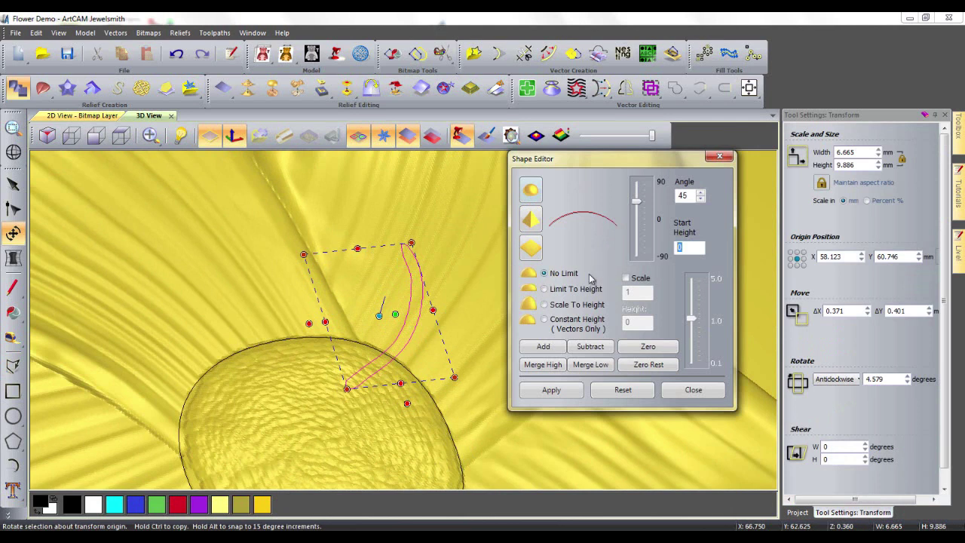
text(0.3)
click(543, 346)
click(798, 513)
right_click(836, 166)
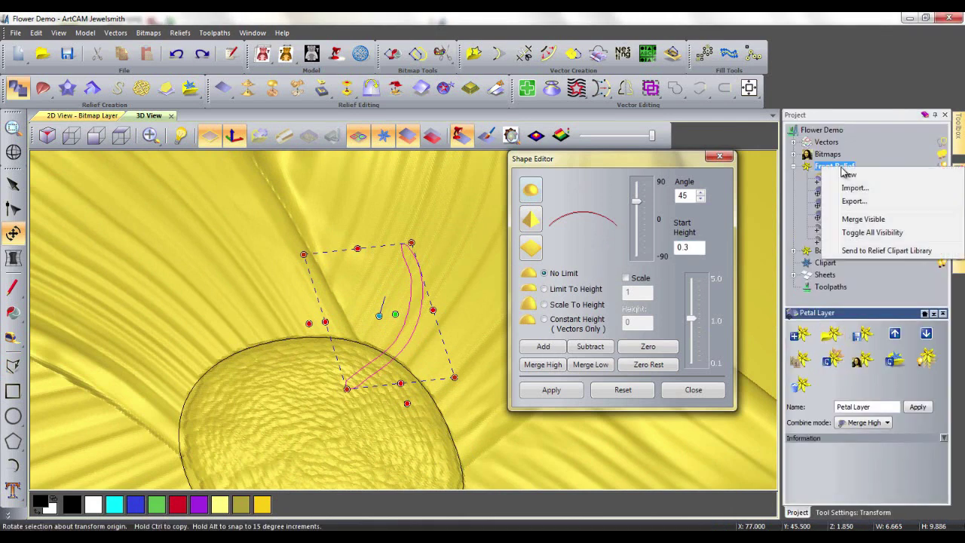
click(848, 174)
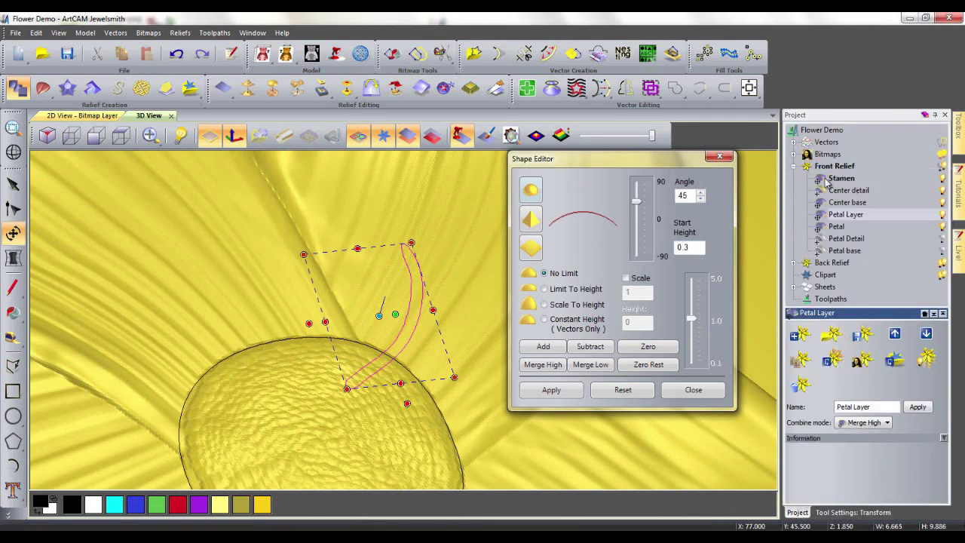
click(543, 346)
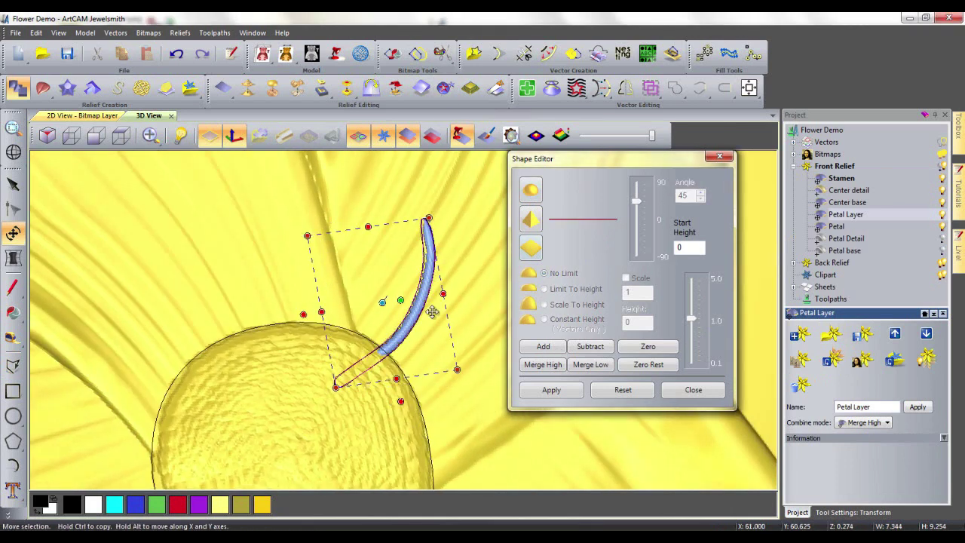
Copy the stamen relief clipart all around the flower's centre, moving and rotating each copy so it points outward, and close the Shape Editor.
scroll(432, 311, down, 3)
drag(393, 310, 352, 383)
ctrl+drag(462, 377, 423, 293)
ctrl+drag(445, 392, 422, 295)
scroll(411, 320, down, 1)
ctrl+drag(387, 425, 413, 352)
ctrl+drag(424, 377, 389, 316)
ctrl+drag(450, 367, 360, 480)
ctrl+drag(426, 466, 330, 477)
drag(362, 371, 309, 432)
drag(377, 434, 331, 483)
drag(300, 429, 297, 361)
drag(381, 370, 381, 390)
drag(293, 370, 322, 405)
drag(395, 435, 401, 401)
drag(321, 411, 314, 396)
ctrl+drag(323, 428, 276, 408)
drag(301, 389, 333, 323)
drag(378, 360, 358, 397)
ctrl+drag(334, 320, 379, 329)
drag(437, 357, 352, 443)
click(693, 390)
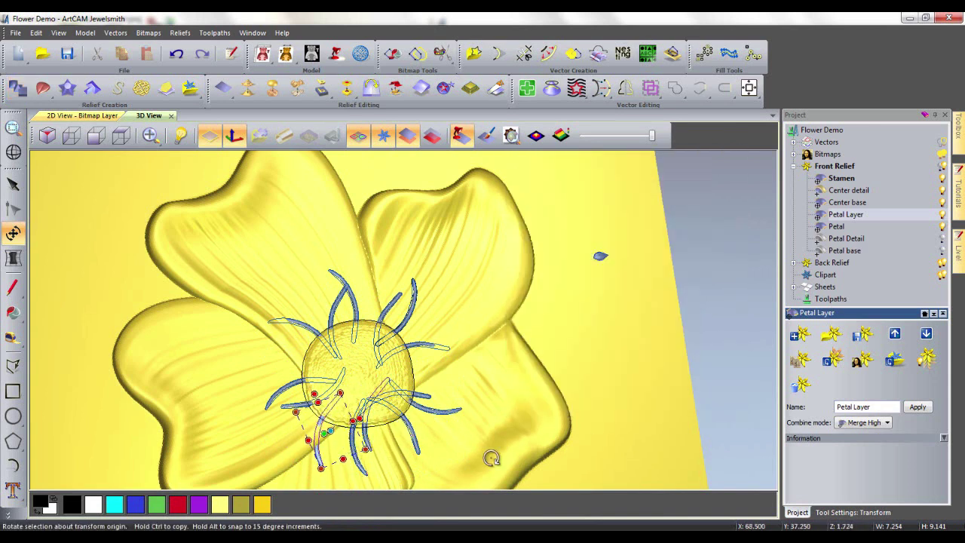
Select all the stamen clipart copies around the centre and paste them into the relief.
middle_drag(488, 445, 543, 396)
key(Escape)
drag(263, 202, 538, 447)
key(Return)
Move the small leaf clipart onto the tip of the original stamen and resize it to about 2.9 by 1.1 mm.
middle_drag(468, 413, 479, 387)
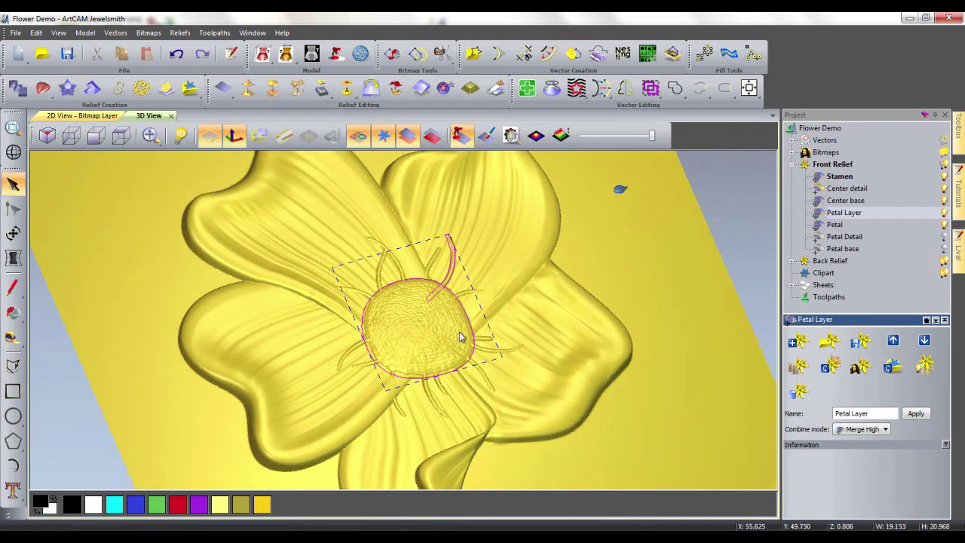
click(532, 281)
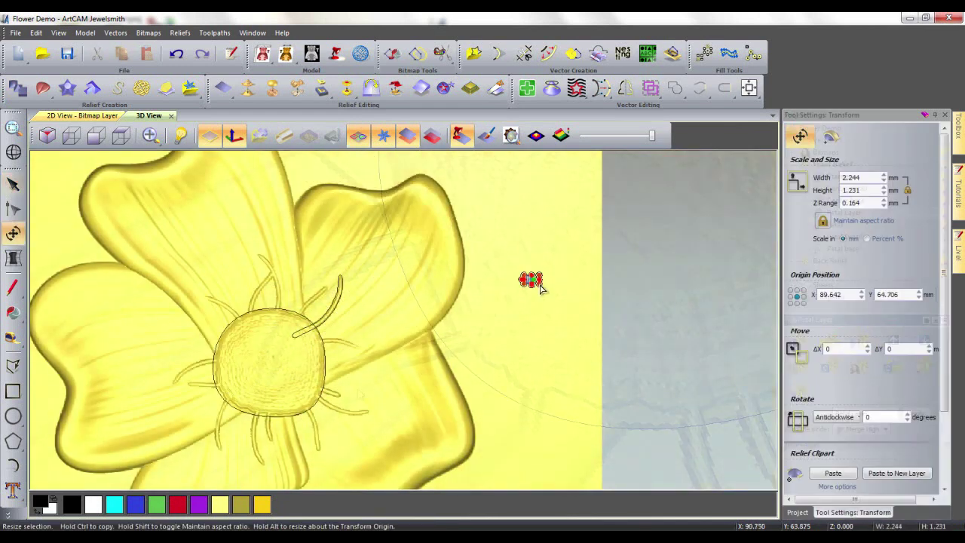
scroll(532, 281, up, 4)
drag(532, 281, 89, 276)
scroll(89, 278, down, 2)
middle_drag(89, 277, 272, 291)
drag(285, 279, 255, 274)
scroll(255, 293, up, 3)
drag(238, 261, 237, 271)
drag(325, 303, 324, 307)
Set the leaf's Add Flush height to 0.4 mm from the relief zero plane and paste it to a new layer.
click(832, 135)
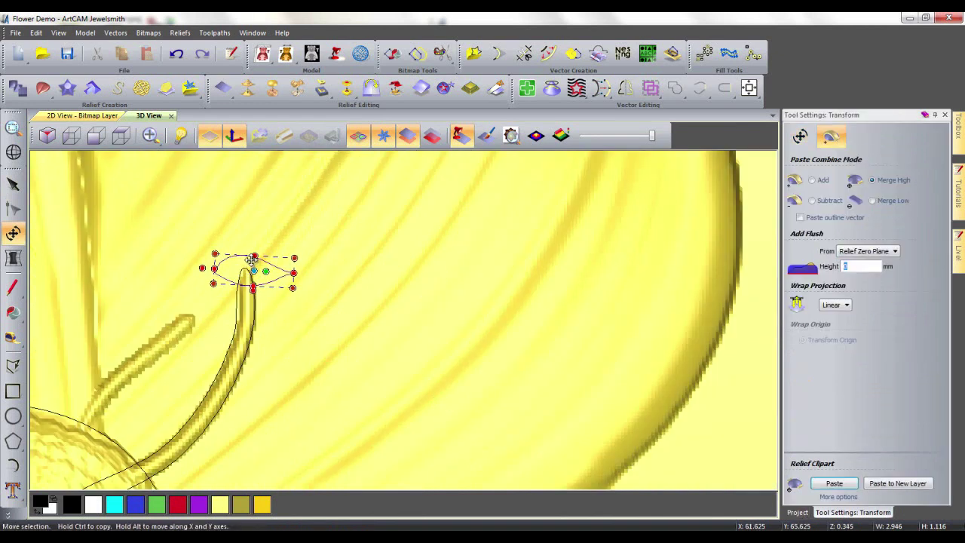
middle_drag(303, 352, 448, 328)
click(876, 486)
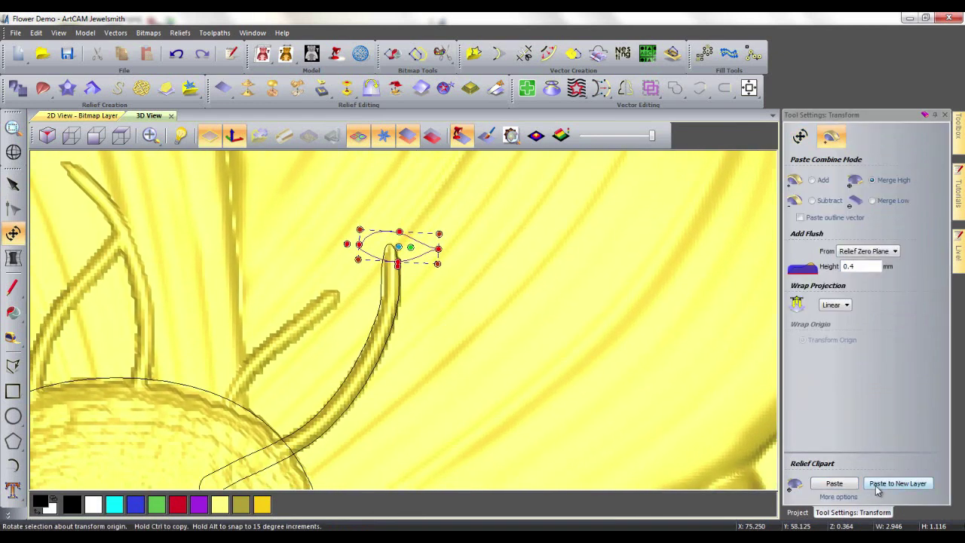
click(881, 488)
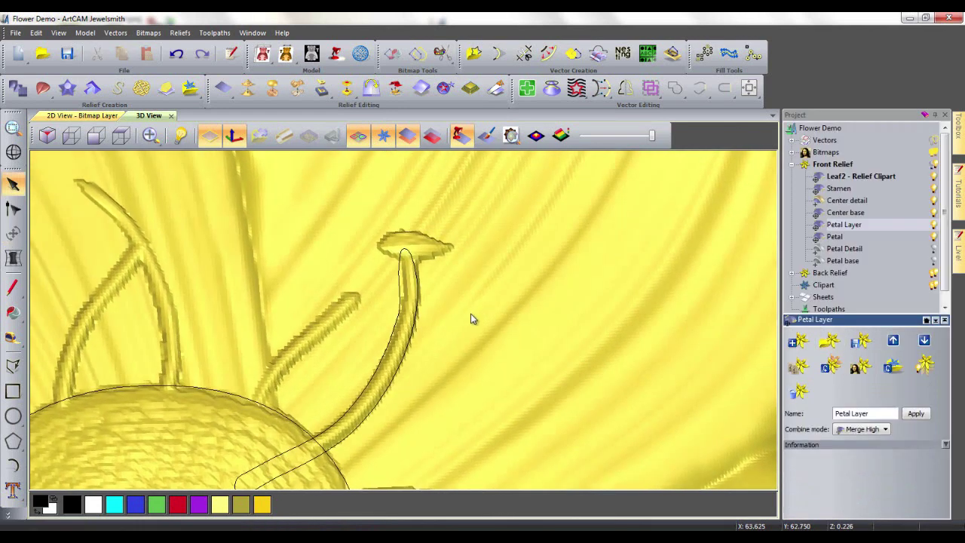
Copy the leaf clipart onto the other stamen tips around the centre, rotating each copy to cross its stamen.
click(453, 253)
key(t)
drag(433, 301, 428, 321)
ctrl+drag(366, 306, 483, 468)
scroll(402, 322, down, 2)
scroll(424, 316, down, 4)
scroll(424, 317, up, 5)
drag(424, 316, 370, 215)
ctrl+drag(325, 282, 277, 389)
drag(300, 366, 355, 438)
drag(370, 448, 353, 439)
scroll(323, 416, down, 2)
scroll(274, 451, up, 3)
ctrl+drag(526, 278, 377, 394)
ctrl+drag(377, 394, 375, 394)
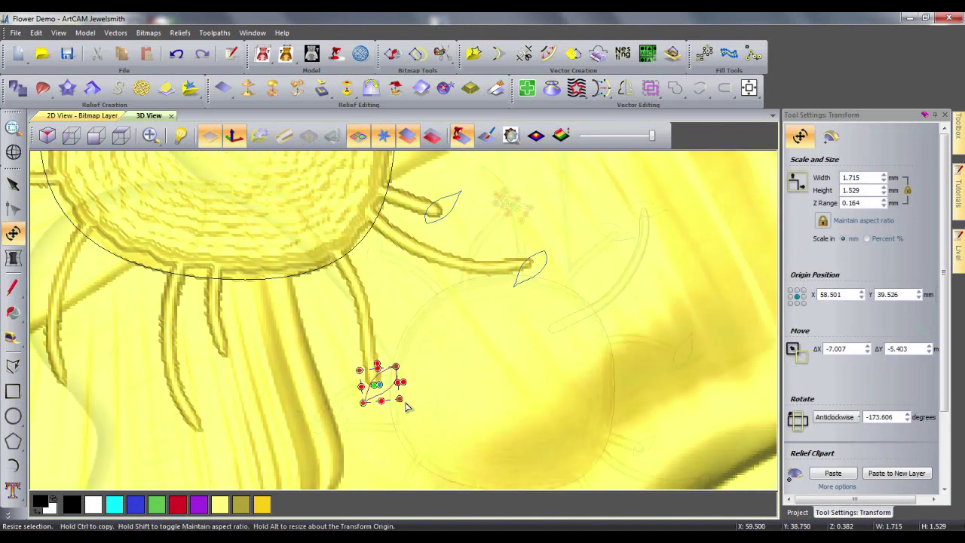
Copy the leaf above the centre onto the neighbouring bare stamen tip and rotate it to fit.
scroll(485, 231, up, 2)
click(486, 232)
key(t)
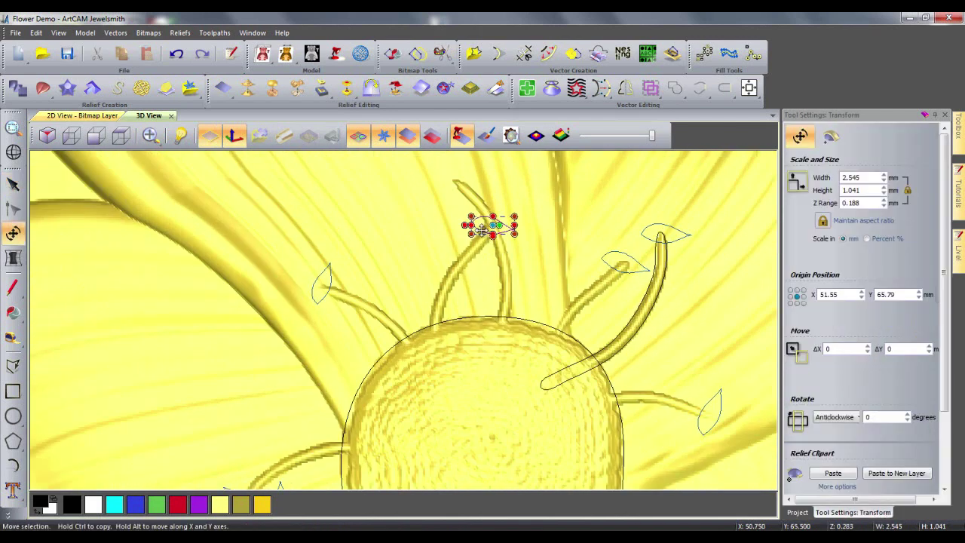
ctrl+drag(488, 232, 447, 184)
drag(475, 190, 457, 180)
Select all the leaf tips around the stamens and paste them into the relief.
click(481, 360)
scroll(480, 360, down, 5)
drag(317, 252, 567, 473)
click(473, 337)
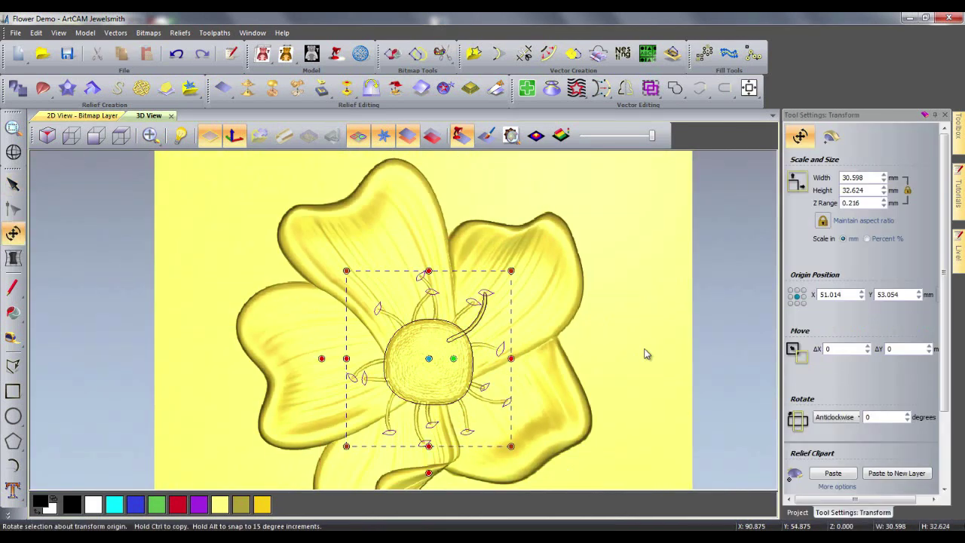
click(853, 485)
click(638, 377)
Hide the vectors in the 3D view of the flower.
middle_drag(543, 354, 526, 319)
click(358, 137)
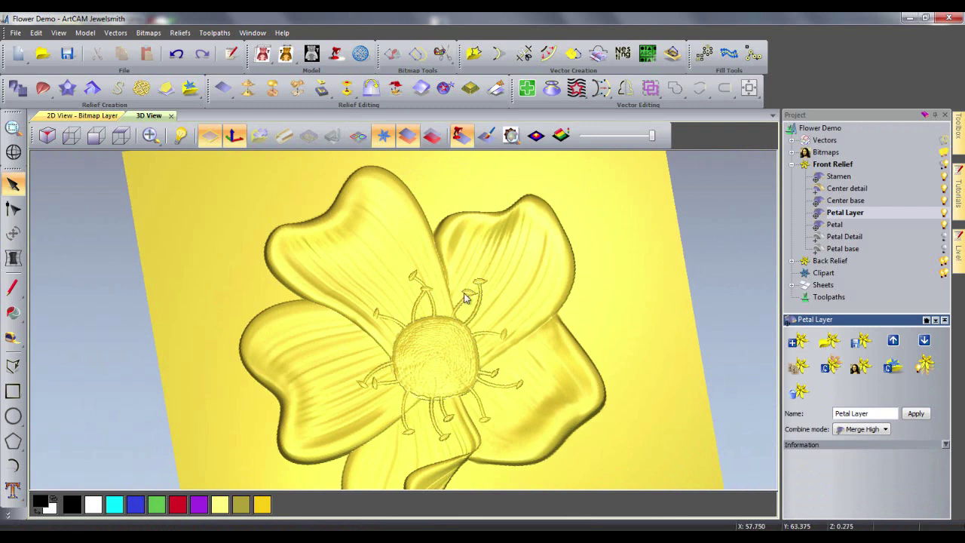
middle_drag(465, 296, 445, 377)
scroll(440, 384, down, 3)
scroll(439, 384, up, 4)
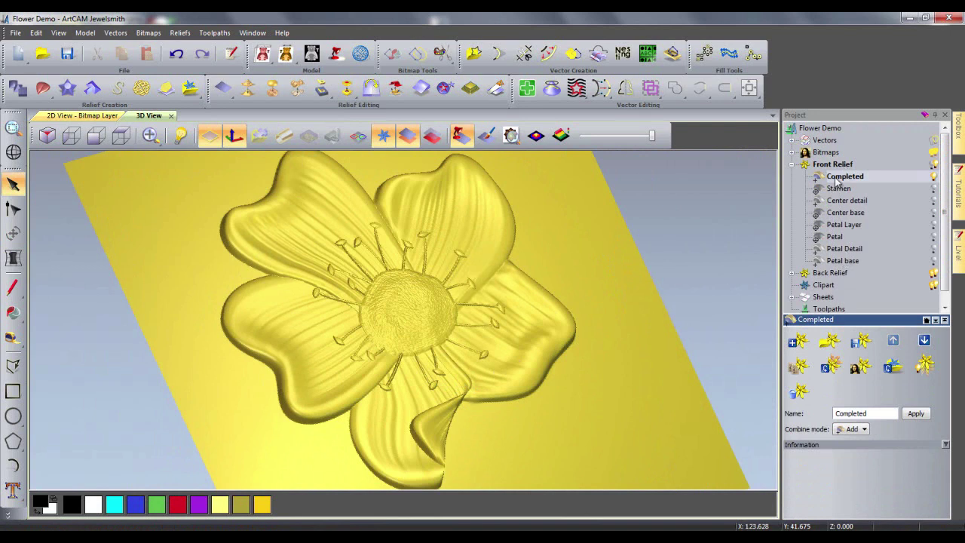
drag(479, 373, 491, 380)
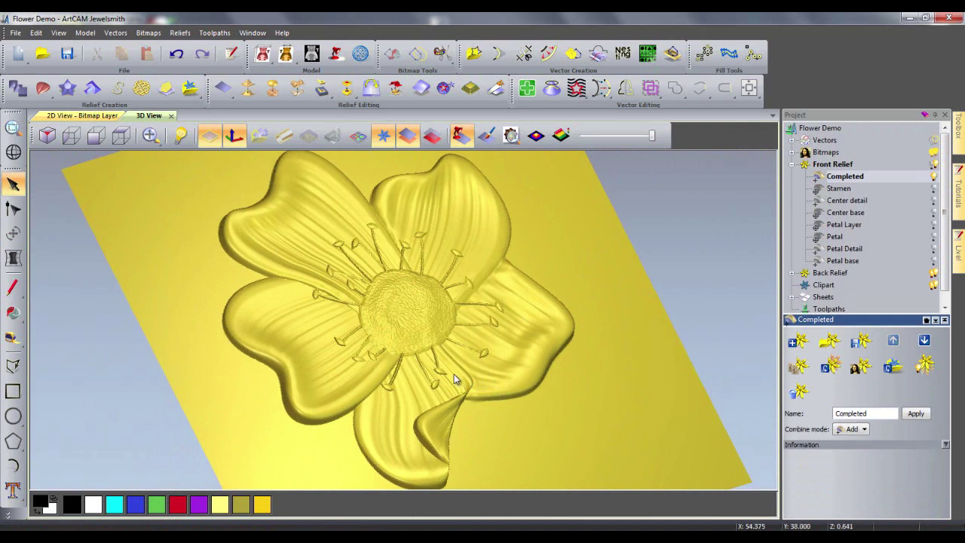
drag(427, 383, 446, 379)
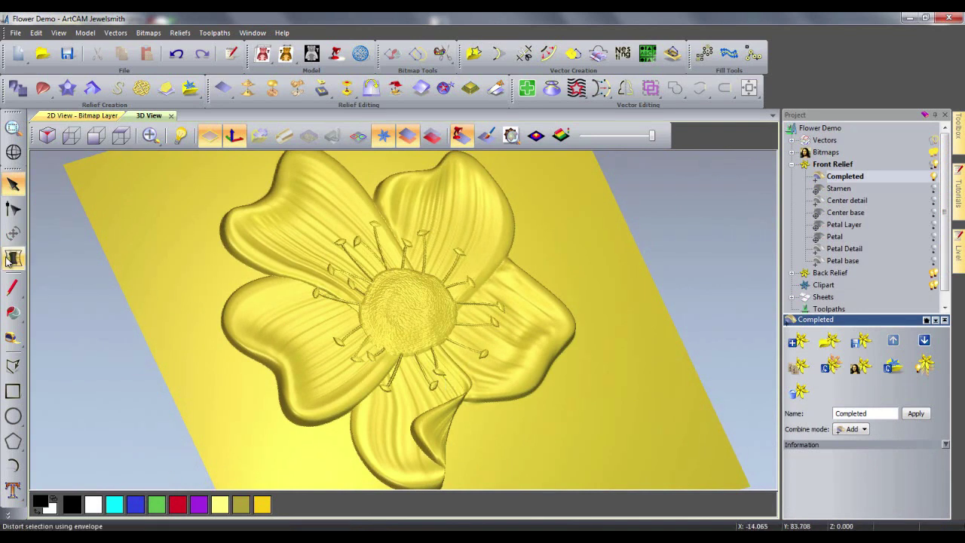
drag(384, 335, 391, 360)
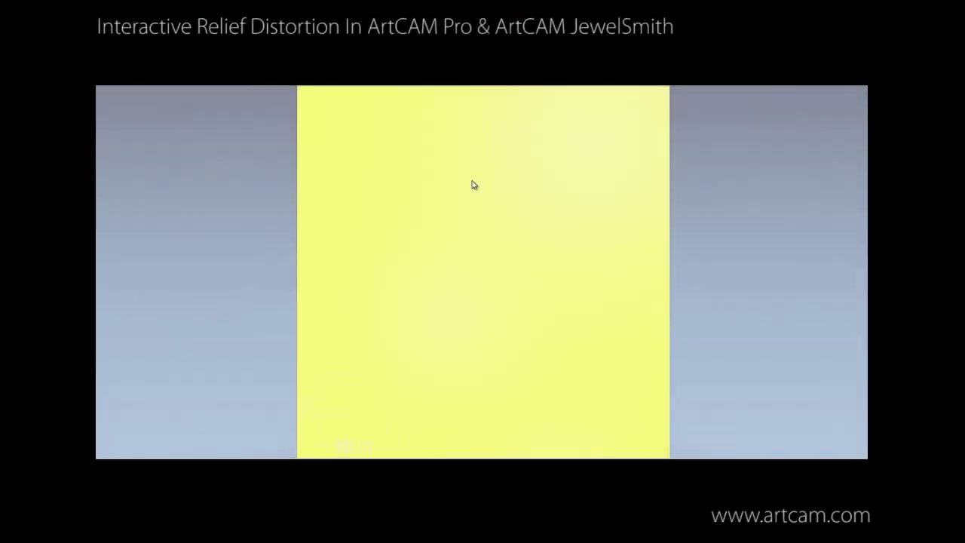
Draw a wide rectangle across the upper part of the model and pull both short ends inward to form a notched banner outline.
drag(317, 133, 652, 185)
click(653, 162)
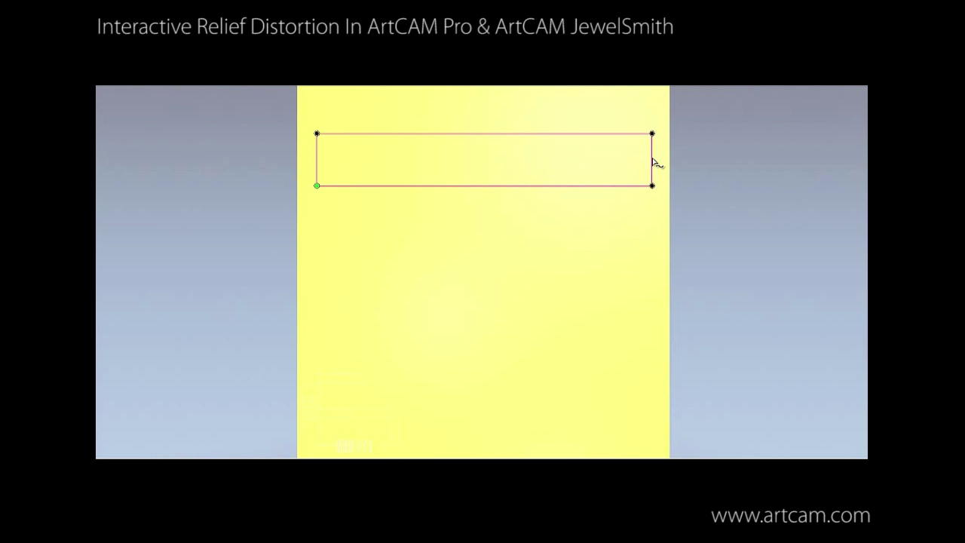
drag(317, 160, 352, 158)
drag(652, 160, 619, 162)
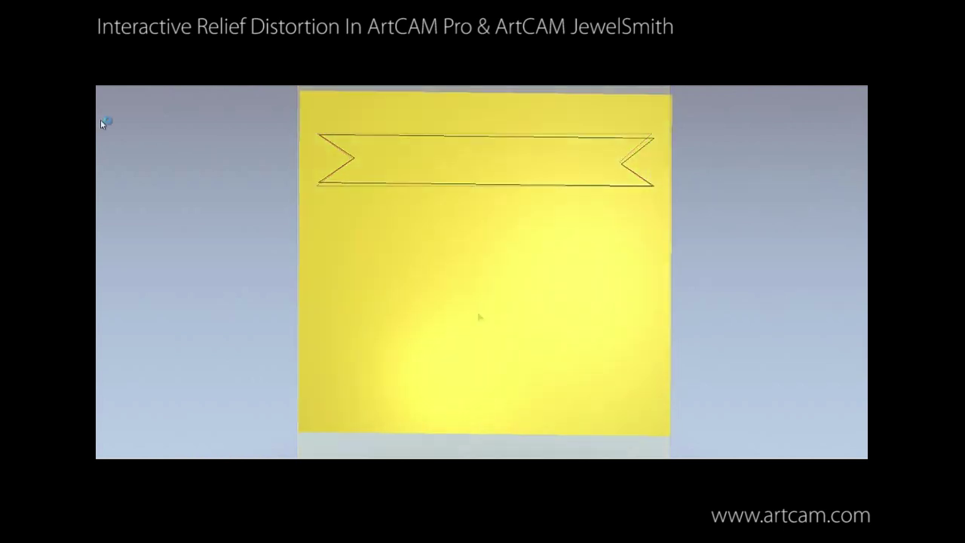
Move the banner outline to the middle of the model and create a border vector around the model's edge.
click(485, 185)
drag(483, 138, 484, 242)
right_click(207, 87)
click(234, 120)
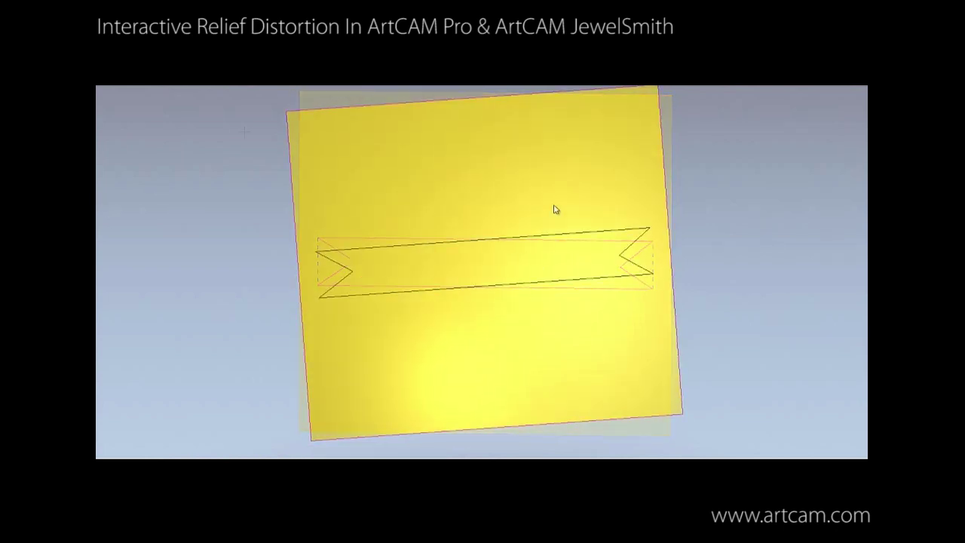
Add a male dome with a maximum height of 5 over the border and zero the relief outside the banner outline.
drag(542, 152, 626, 166)
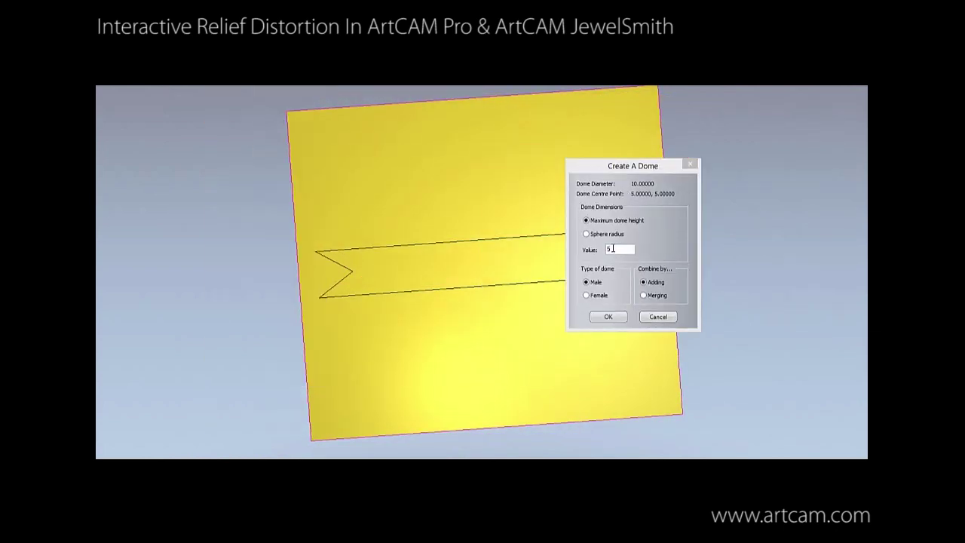
click(608, 316)
drag(608, 319, 479, 287)
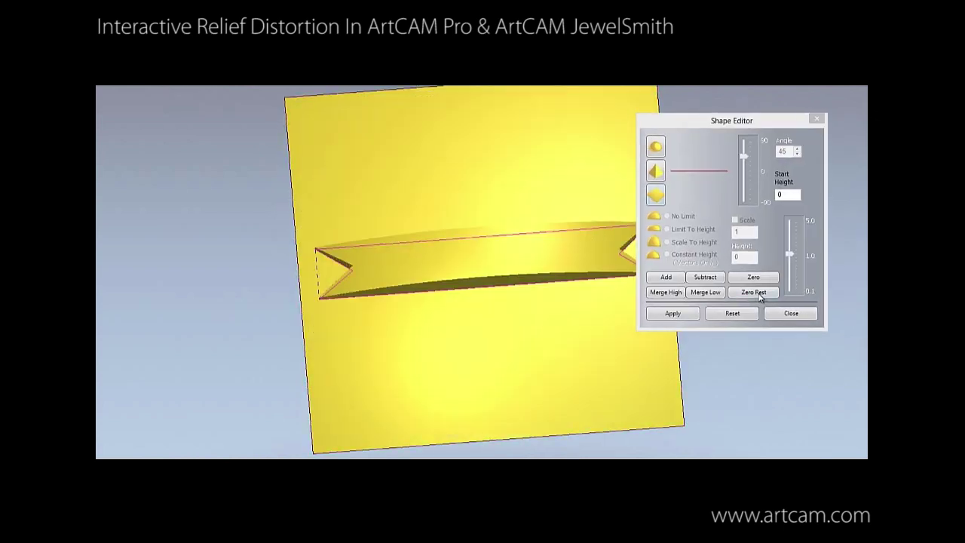
click(798, 317)
Move the domed banner clipart up to the upper edge of the model.
mouse_move(502, 383)
mouse_down()
mouse_move(478, 213)
mouse_move(485, 406)
mouse_move(521, 384)
mouse_up()
drag(499, 232, 497, 99)
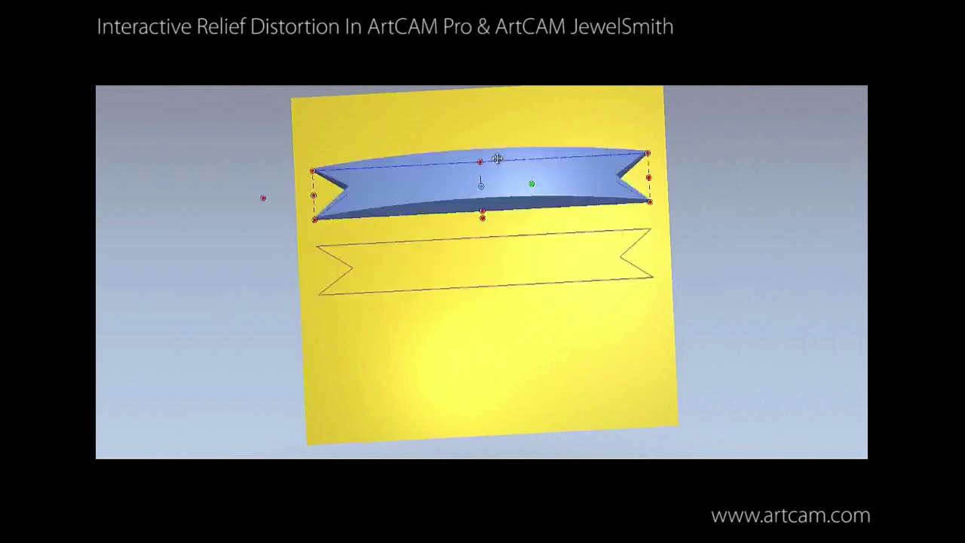
drag(506, 198, 520, 220)
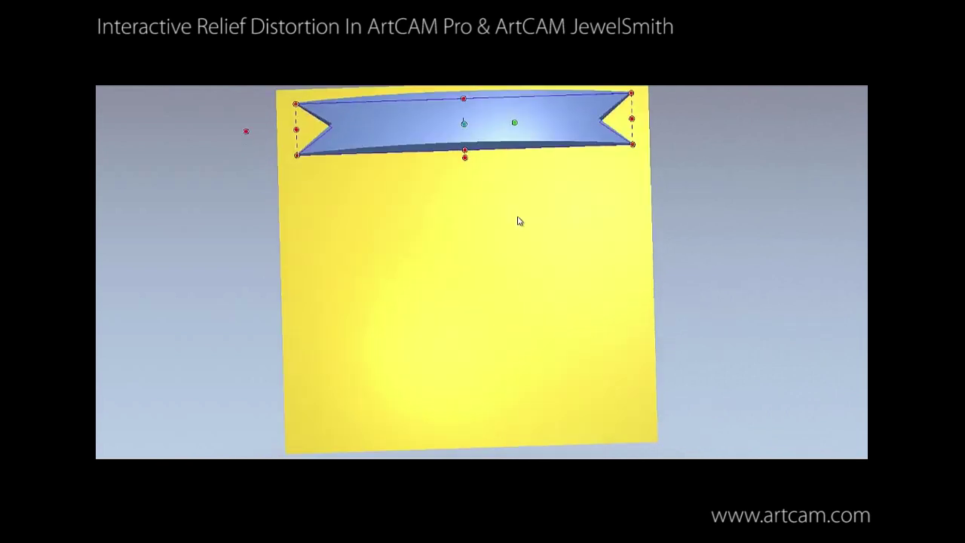
Start drawing a polyline in the empty area below the banner.
scroll(498, 220, down, 2)
click(86, 271)
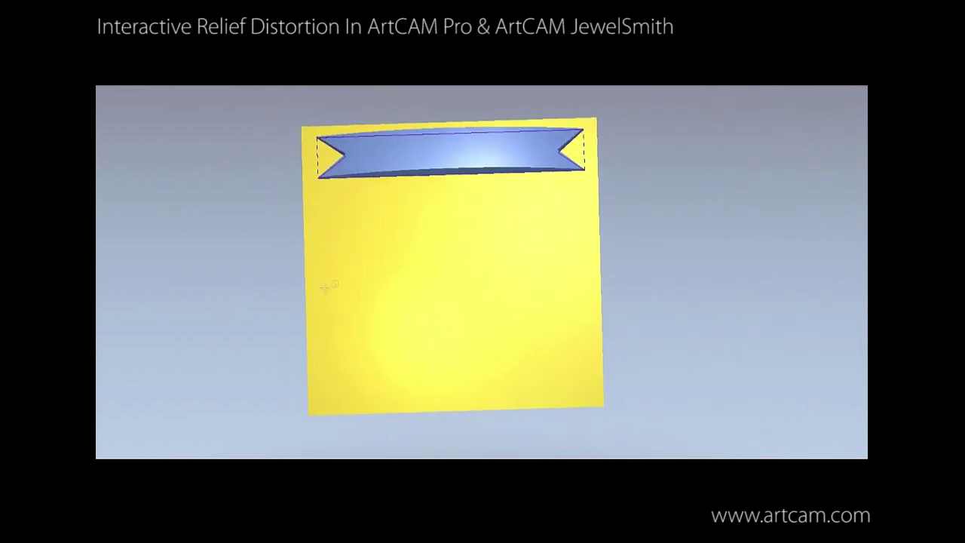